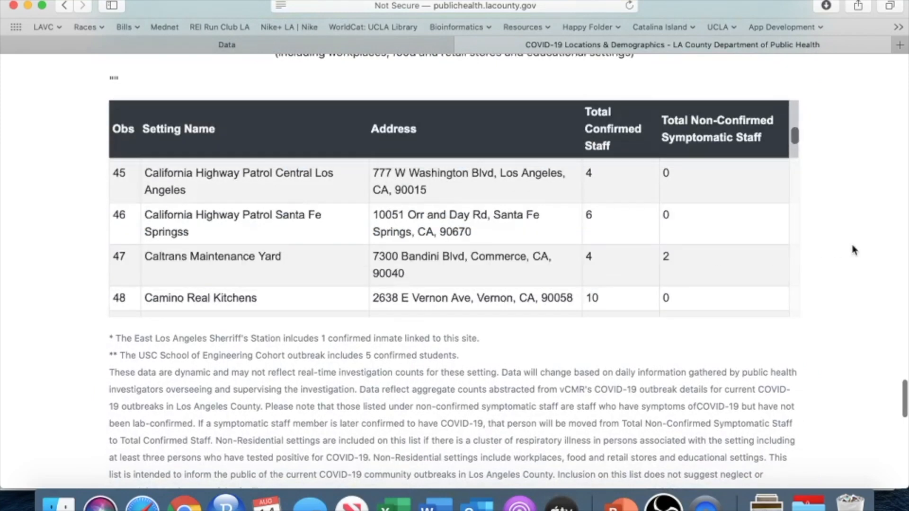
{"action": "scroll", "coordinate": [852, 246], "scroll_direction": "up", "scroll_amount": 5}
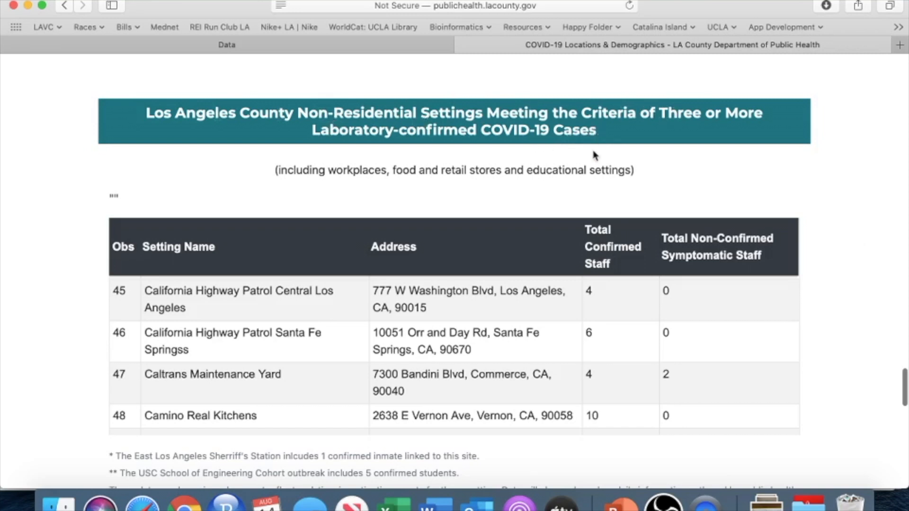
Step: Review the county table of non-residential COVID-19 settings from its first entry through CVS Hawaiian Gardens
{"action": "scroll", "coordinate": [445, 364], "scroll_direction": "up", "scroll_amount": 10}
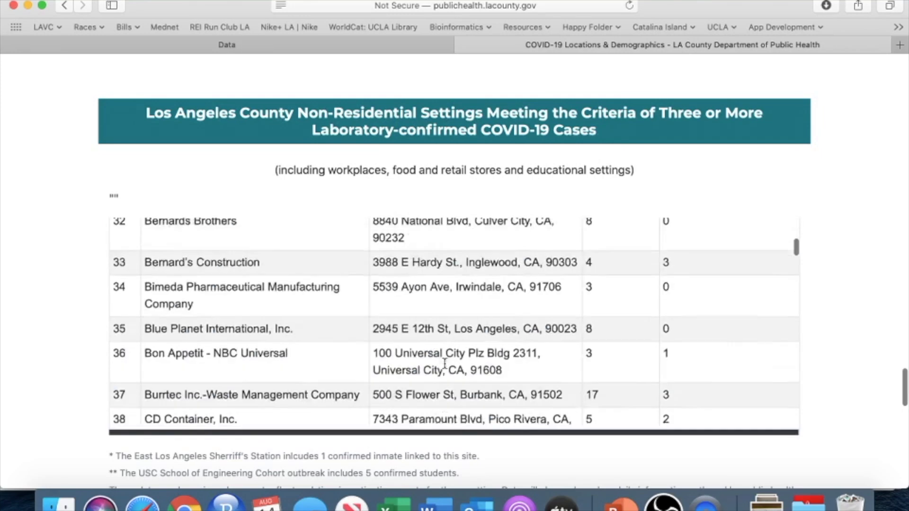
{"action": "scroll", "coordinate": [444, 364], "scroll_direction": "up", "scroll_amount": 10}
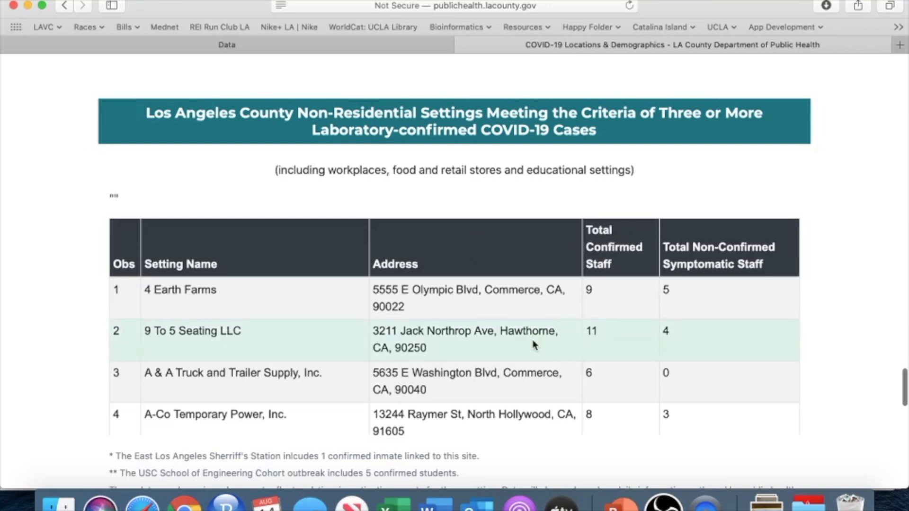
{"action": "scroll", "coordinate": [533, 345], "scroll_direction": "down", "scroll_amount": 10}
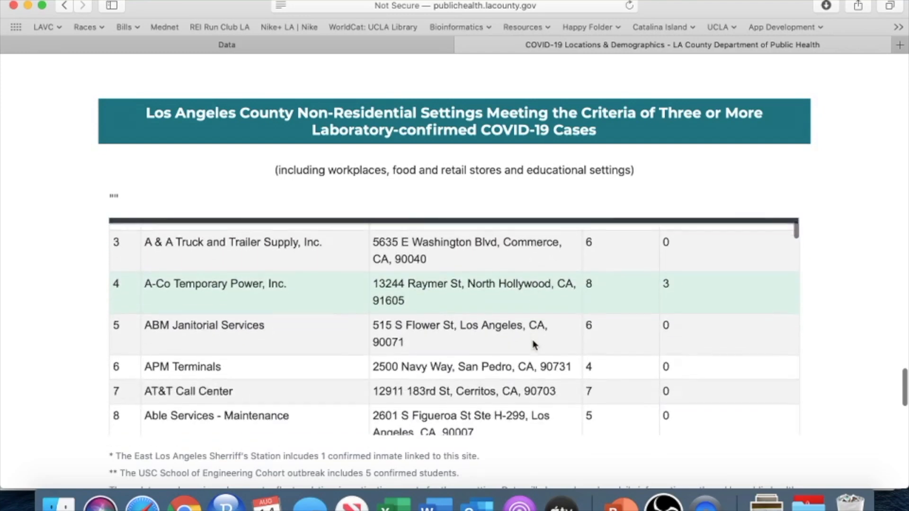
{"action": "scroll", "coordinate": [533, 345], "scroll_direction": "down", "scroll_amount": 10}
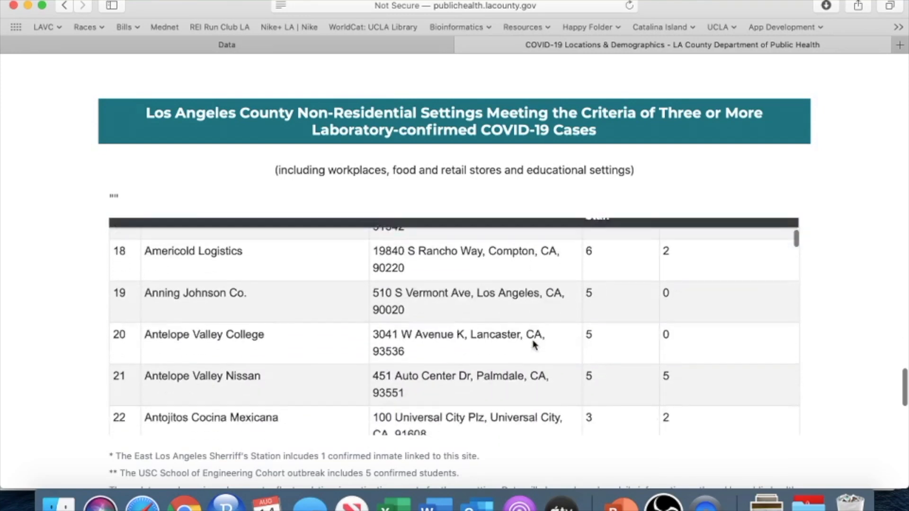
{"action": "scroll", "coordinate": [534, 345], "scroll_direction": "down", "scroll_amount": 10}
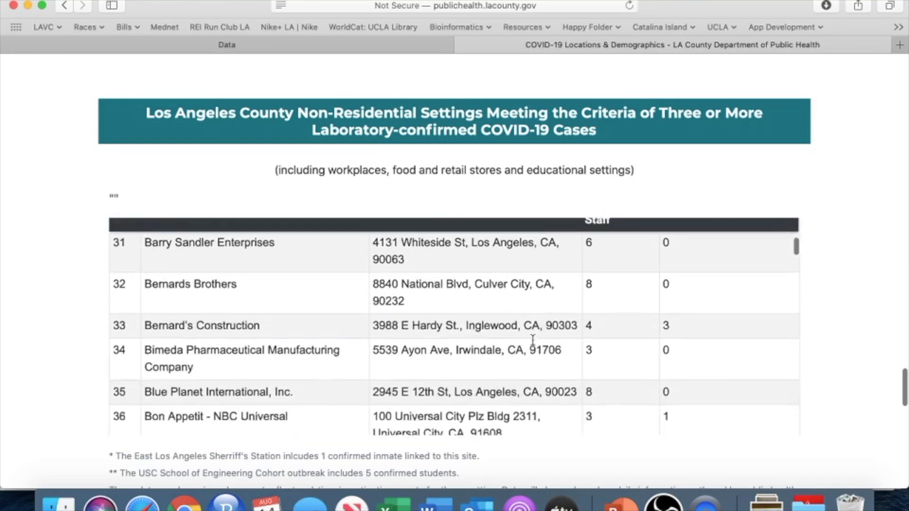
{"action": "scroll", "coordinate": [533, 340], "scroll_direction": "down", "scroll_amount": 1}
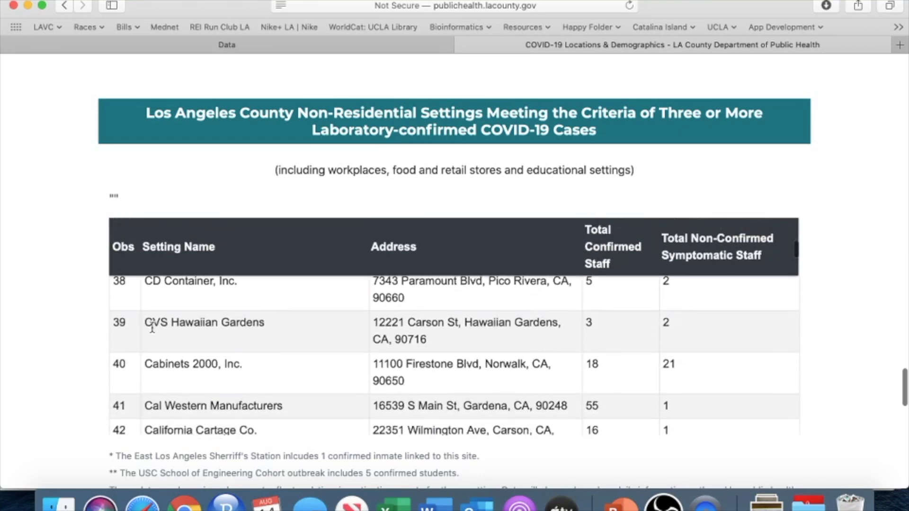
{"action": "scroll", "coordinate": [229, 360], "scroll_direction": "up", "scroll_amount": 3}
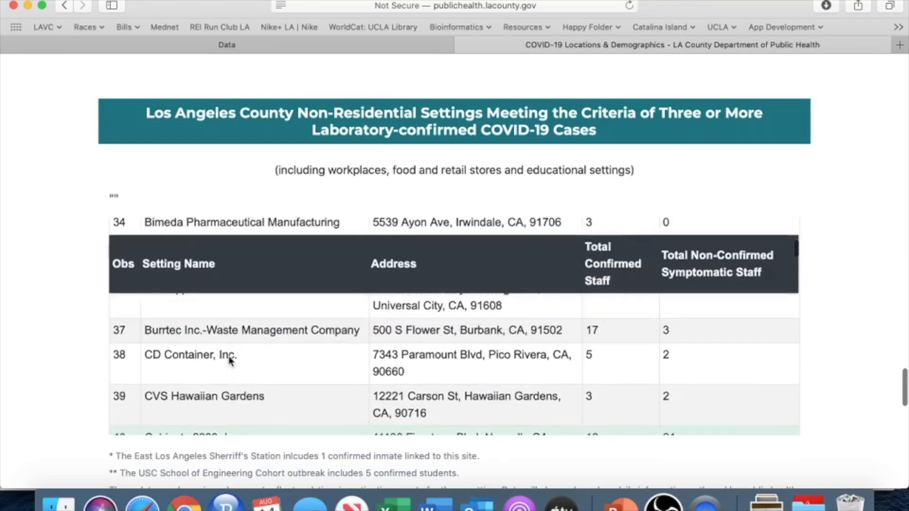
Step: Examine the table's entries from Burrtec Inc. through Costco #671, including addresses and confirmed and symptomatic staff counts
{"action": "scroll", "coordinate": [230, 359], "scroll_direction": "down", "scroll_amount": 2}
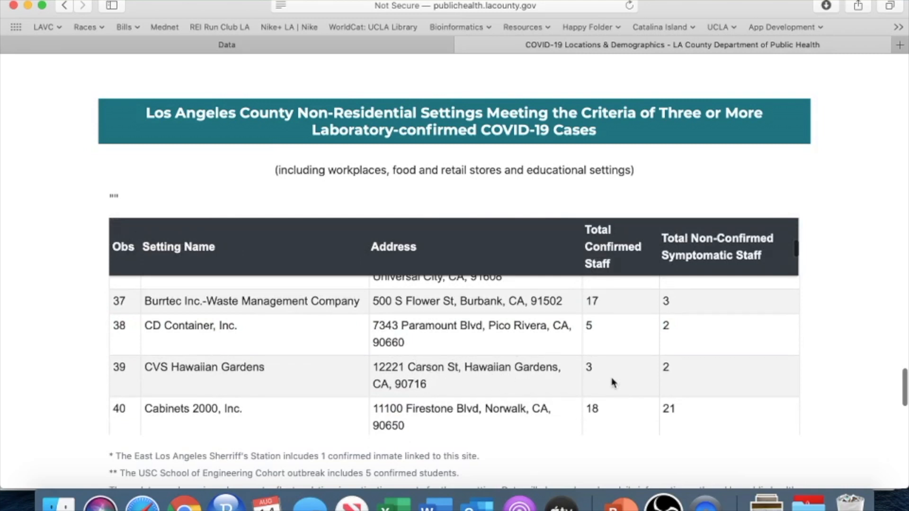
{"action": "scroll", "coordinate": [546, 364], "scroll_direction": "down", "scroll_amount": 8}
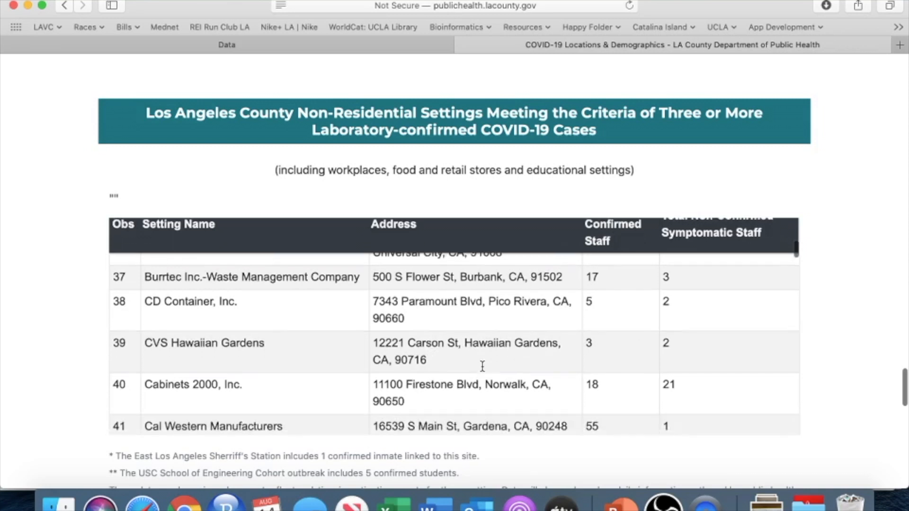
{"action": "scroll", "coordinate": [482, 366], "scroll_direction": "down", "scroll_amount": 5}
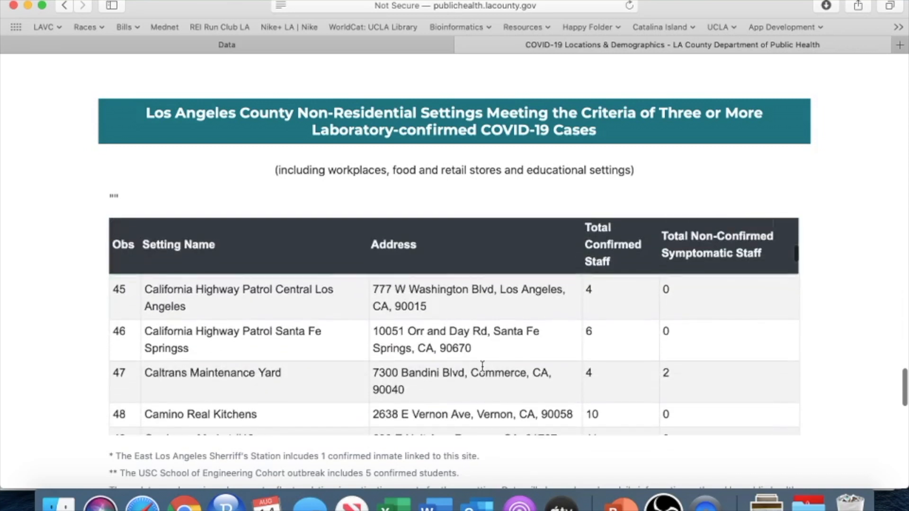
{"action": "scroll", "coordinate": [482, 370], "scroll_direction": "down", "scroll_amount": 8}
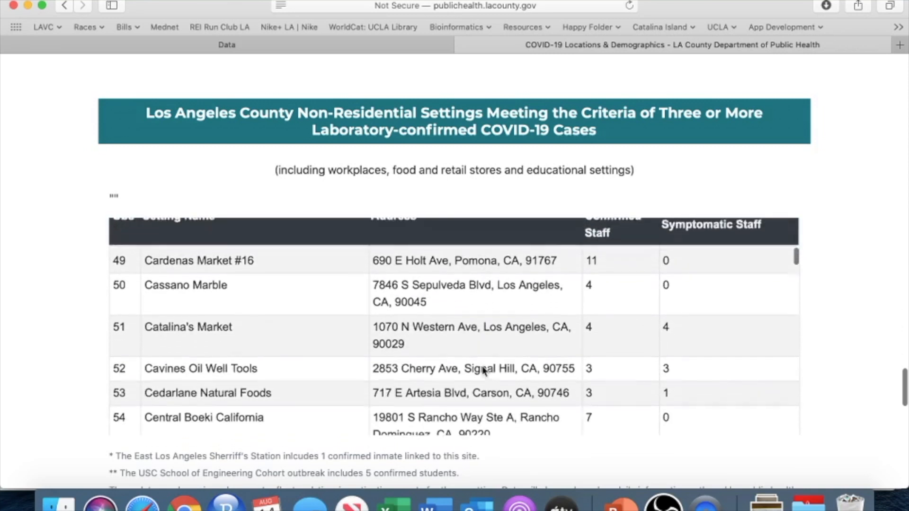
{"action": "scroll", "coordinate": [482, 370], "scroll_direction": "down", "scroll_amount": 7}
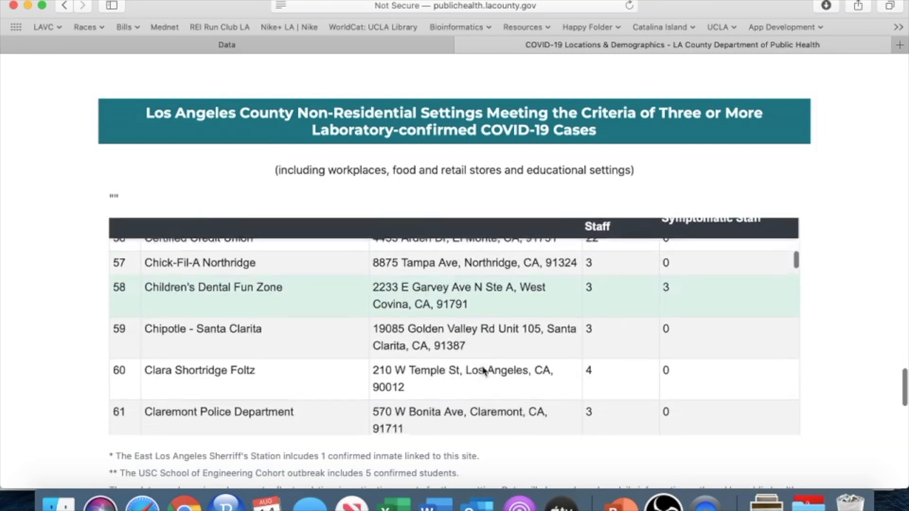
{"action": "scroll", "coordinate": [483, 366], "scroll_direction": "down", "scroll_amount": 2}
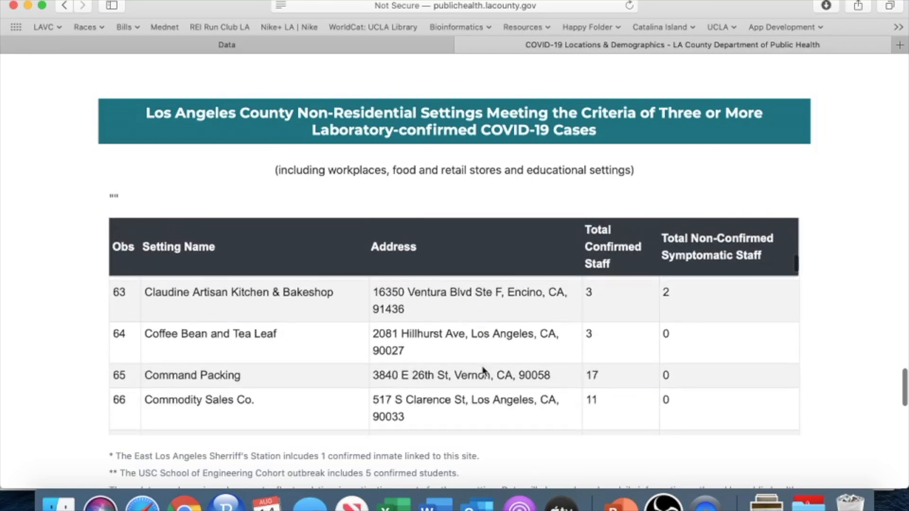
{"action": "scroll", "coordinate": [450, 347], "scroll_direction": "down", "scroll_amount": 3}
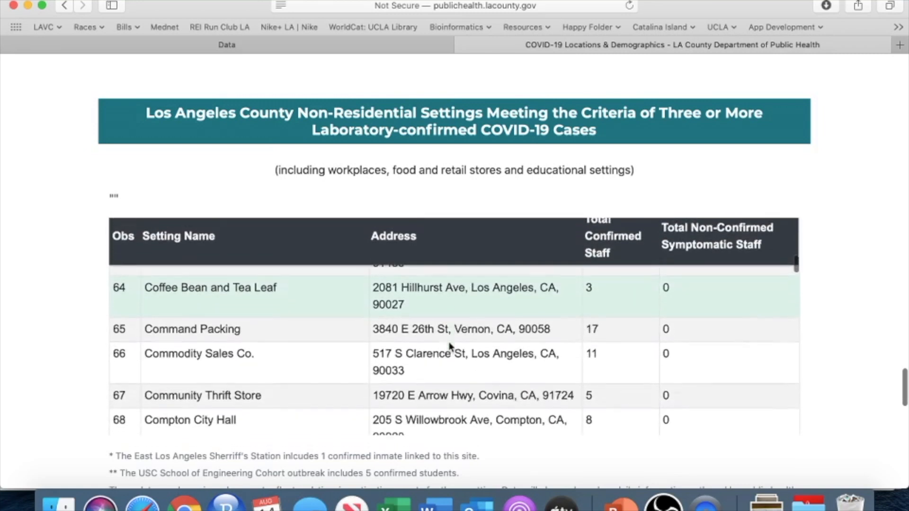
{"action": "scroll", "coordinate": [450, 347], "scroll_direction": "down", "scroll_amount": 6}
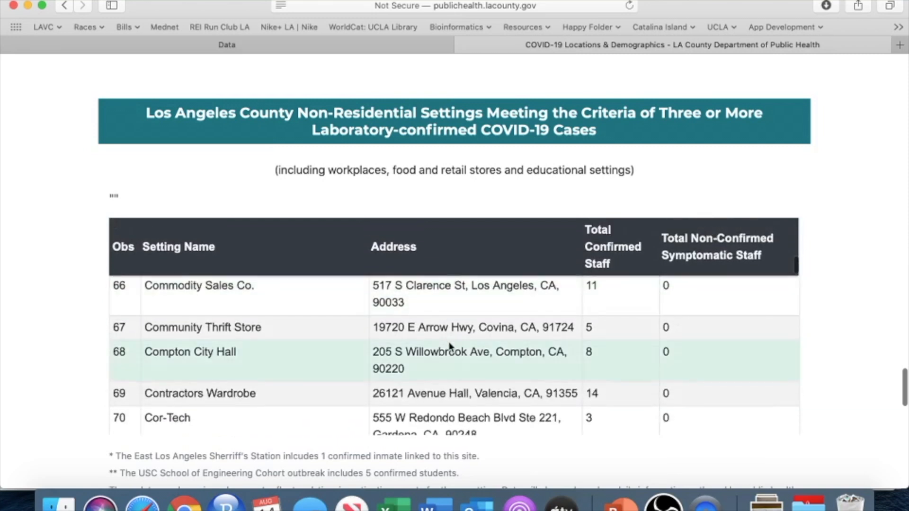
{"action": "scroll", "coordinate": [449, 342], "scroll_direction": "up", "scroll_amount": 1}
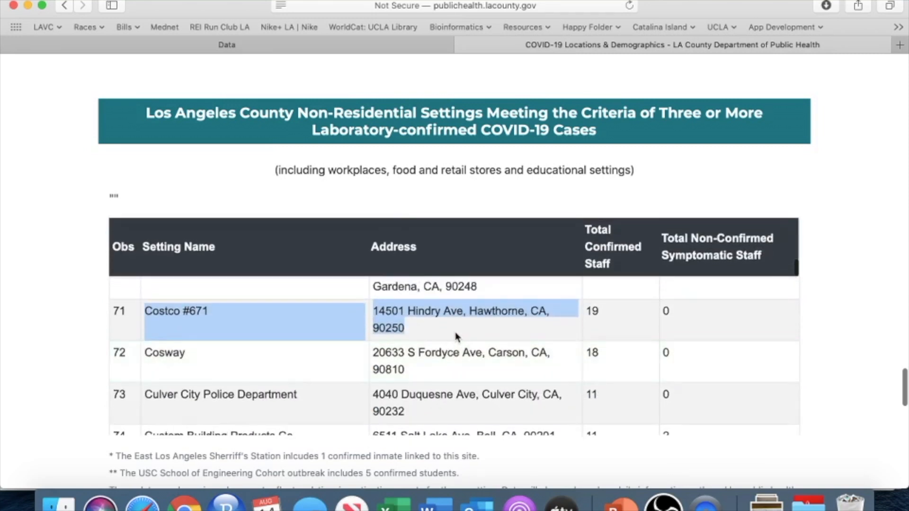
{"action": "left_click", "coordinate": [453, 332]}
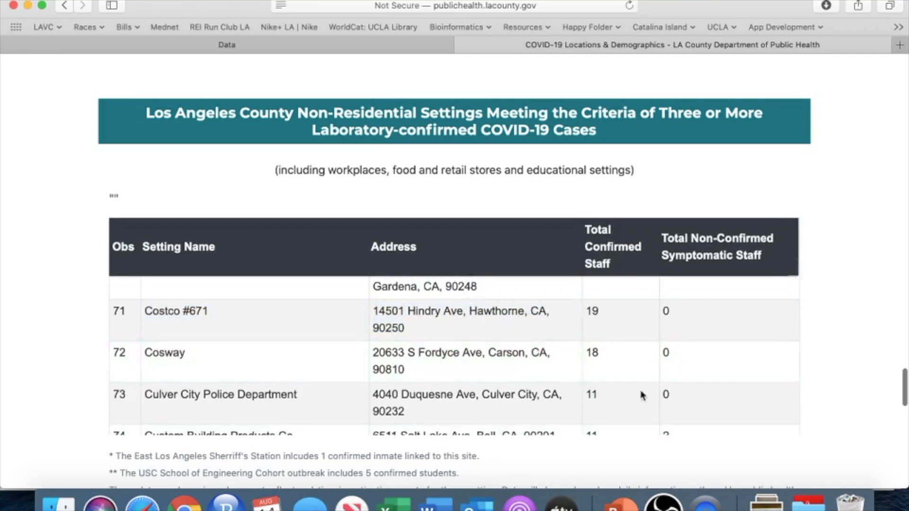
Step: Switch to the Excel spreadsheet and inspect the Setting Name, Address, Total confirmed staff and Total non-confirmed symptomatic staff columns
{"action": "left_click", "coordinate": [395, 503]}
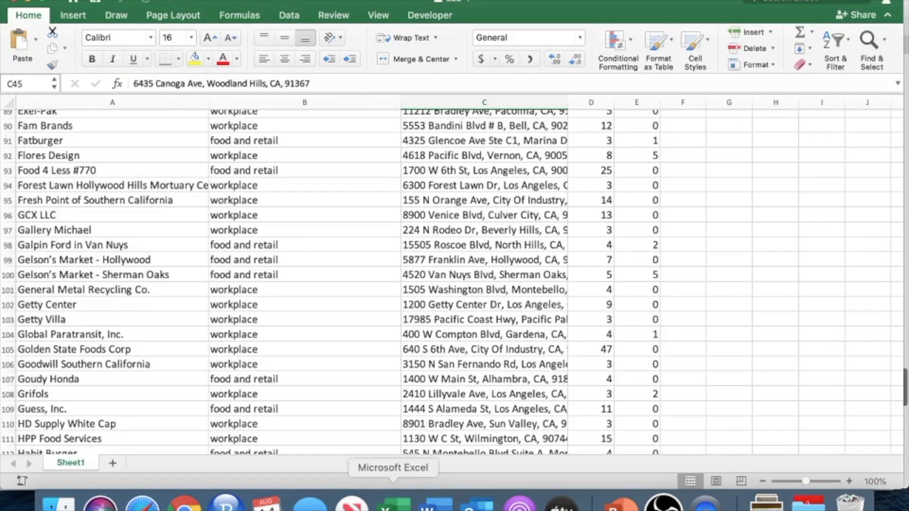
{"action": "scroll", "coordinate": [336, 324], "scroll_direction": "up", "scroll_amount": 10}
{"action": "scroll", "coordinate": [336, 324], "scroll_direction": "up", "scroll_amount": 20}
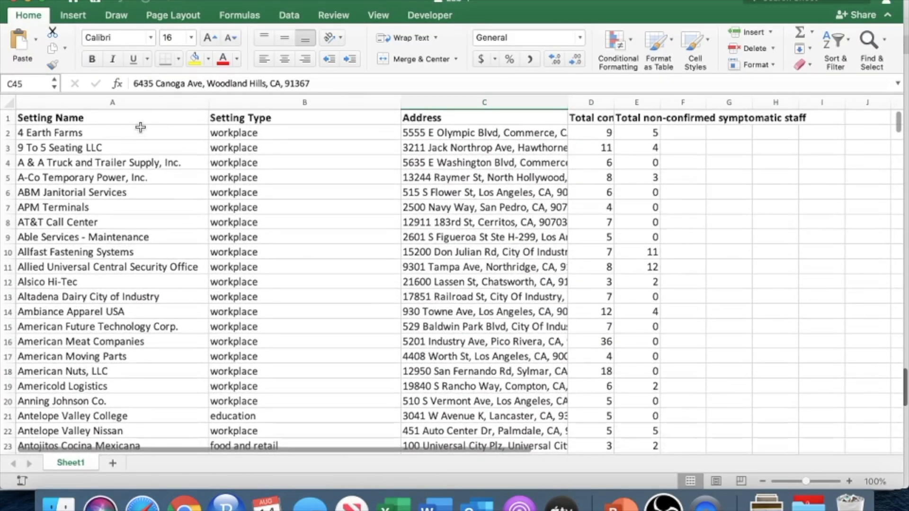
{"action": "left_click", "coordinate": [112, 104]}
{"action": "left_click", "coordinate": [414, 98], "text": "super"}
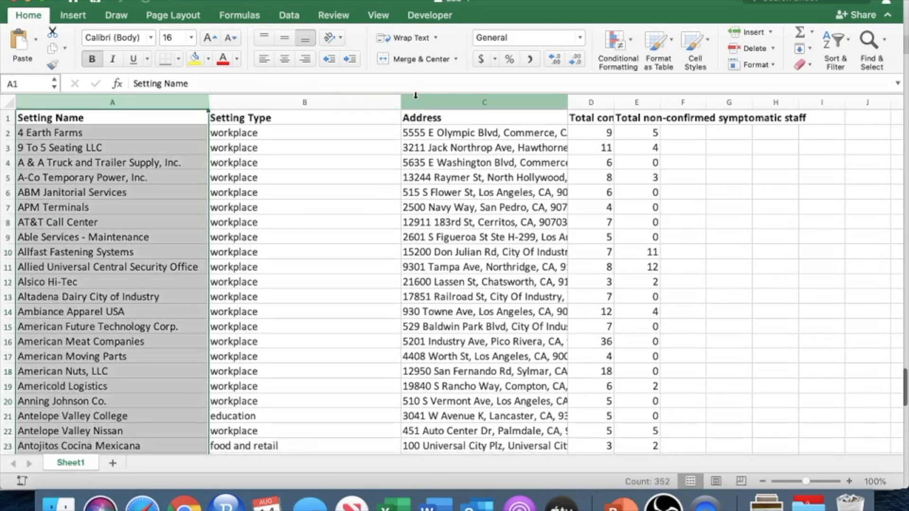
{"action": "left_click_drag", "start_coordinate": [443, 104], "coordinate": [591, 105]}
{"action": "left_click", "coordinate": [592, 105]}
{"action": "left_click", "coordinate": [597, 119]}
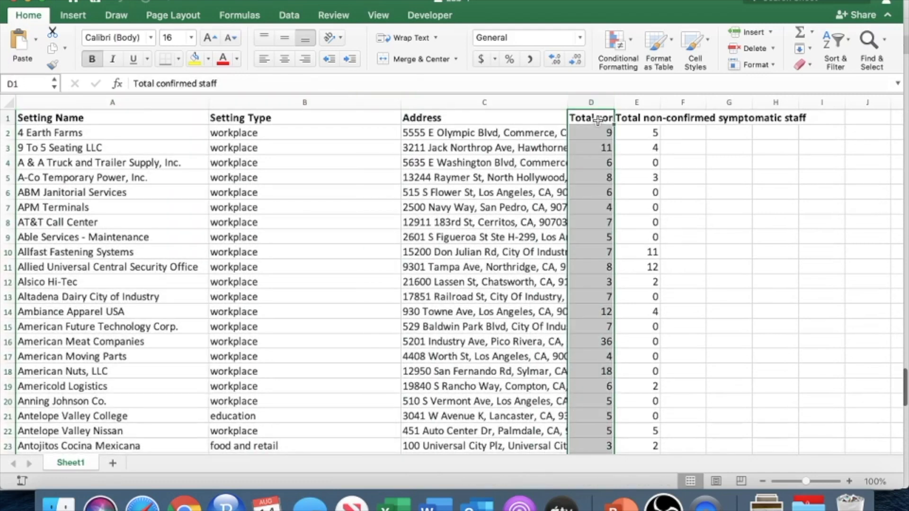
{"action": "left_click", "coordinate": [632, 119]}
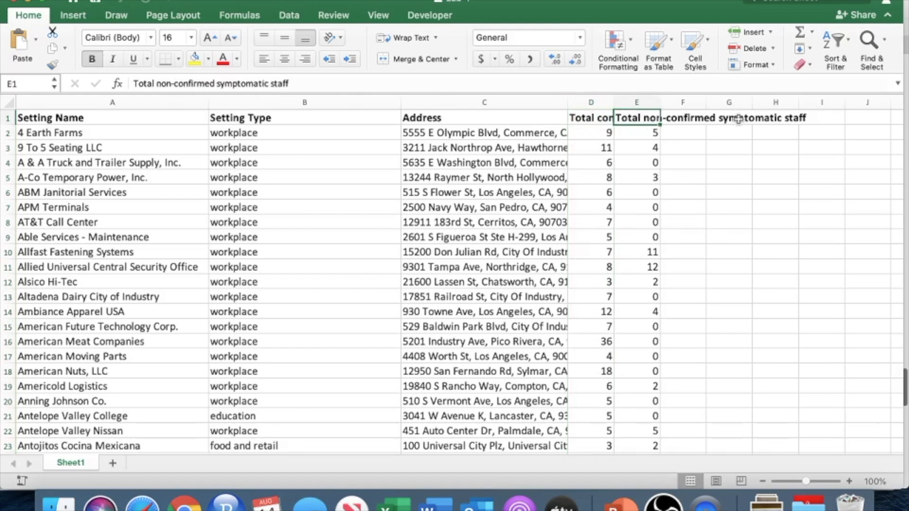
{"action": "left_click", "coordinate": [642, 104]}
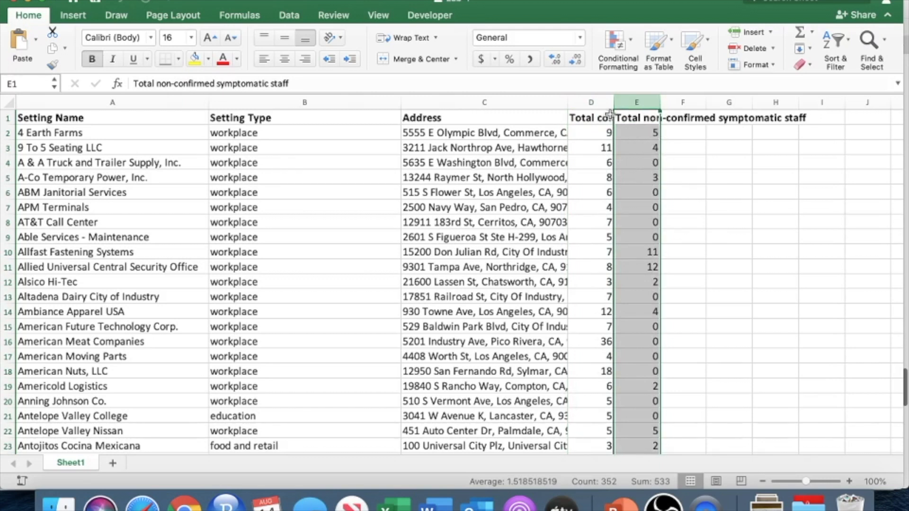
Step: Inspect the Setting Type column, comparing the setting names in A2:A20 with the types in B2:B8
{"action": "left_click", "coordinate": [288, 118]}
{"action": "left_click_drag", "start_coordinate": [115, 135], "coordinate": [96, 398]}
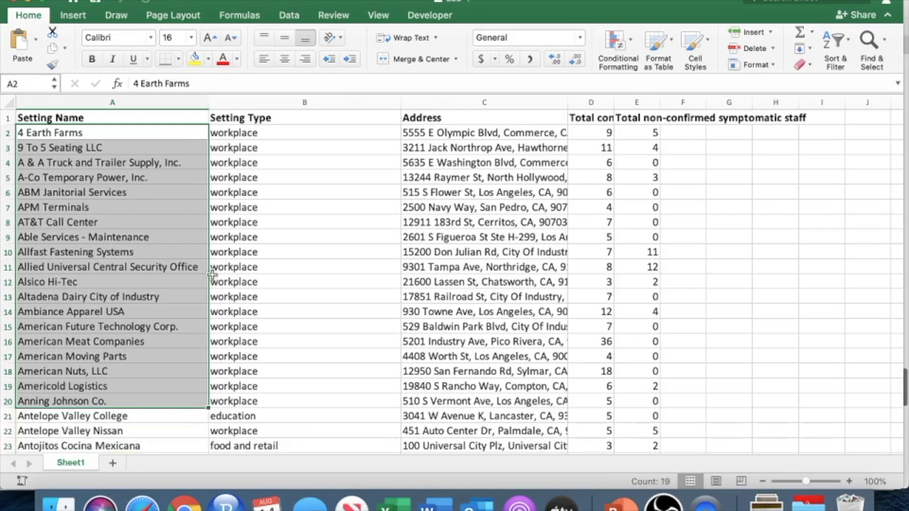
{"action": "scroll", "coordinate": [258, 251], "scroll_direction": "down", "scroll_amount": 3}
{"action": "scroll", "coordinate": [255, 248], "scroll_direction": "up", "scroll_amount": 3}
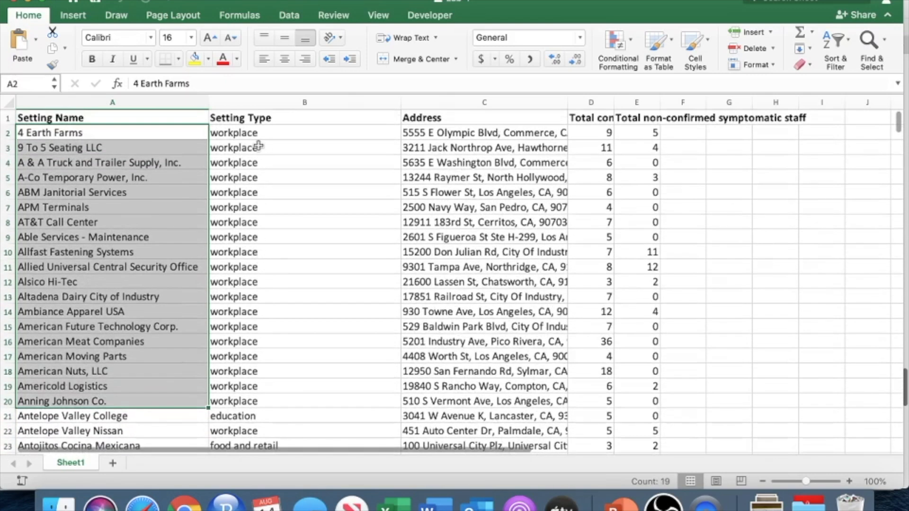
{"action": "left_click_drag", "start_coordinate": [251, 130], "coordinate": [238, 217]}
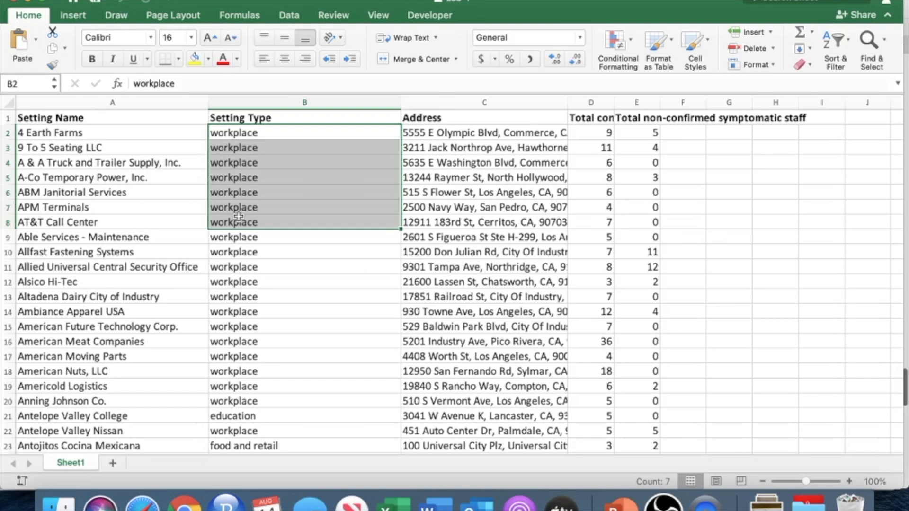
Step: Examine how individual settings are classified, checking the name and type of California Fish Grill and Coffee Bean and Tea Leaf
{"action": "scroll", "coordinate": [294, 264], "scroll_direction": "down", "scroll_amount": 10}
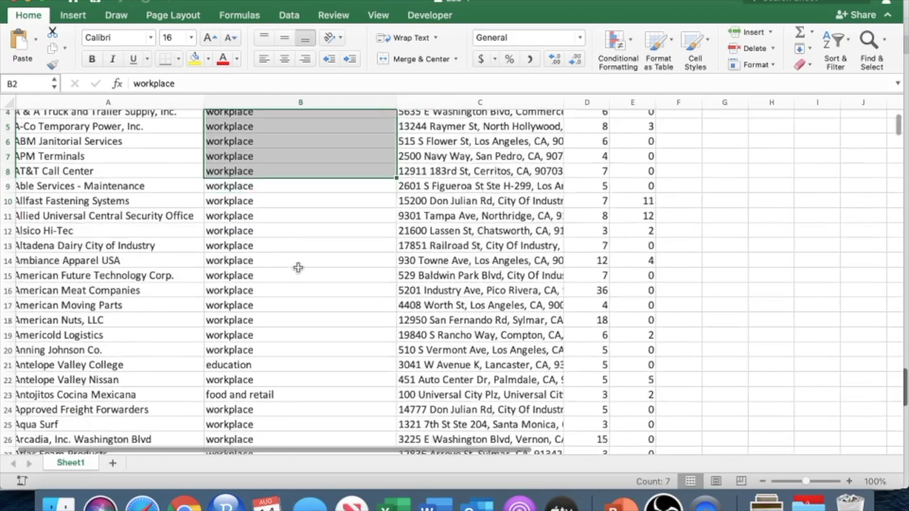
{"action": "scroll", "coordinate": [298, 268], "scroll_direction": "down", "scroll_amount": 6}
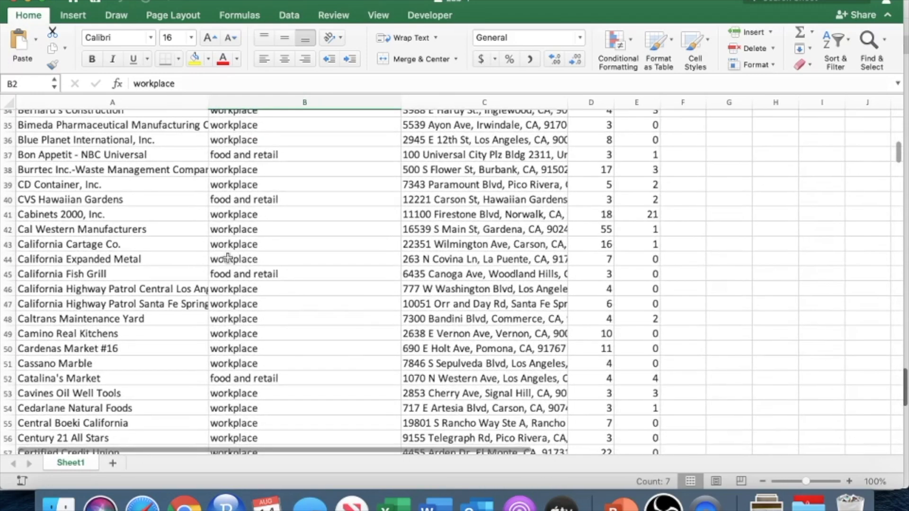
{"action": "left_click", "coordinate": [219, 277]}
{"action": "left_click_drag", "start_coordinate": [218, 278], "coordinate": [97, 275]}
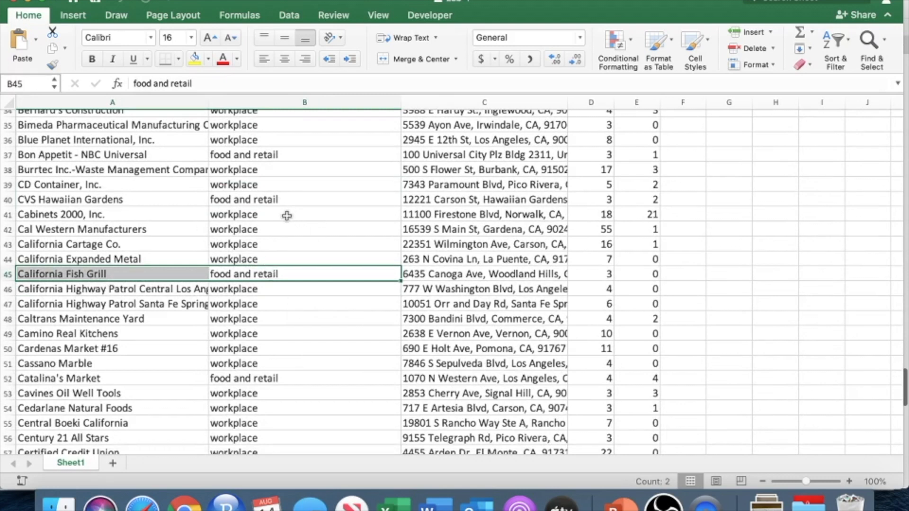
{"action": "left_click_drag", "start_coordinate": [242, 210], "coordinate": [139, 263]}
{"action": "left_click", "coordinate": [244, 275]}
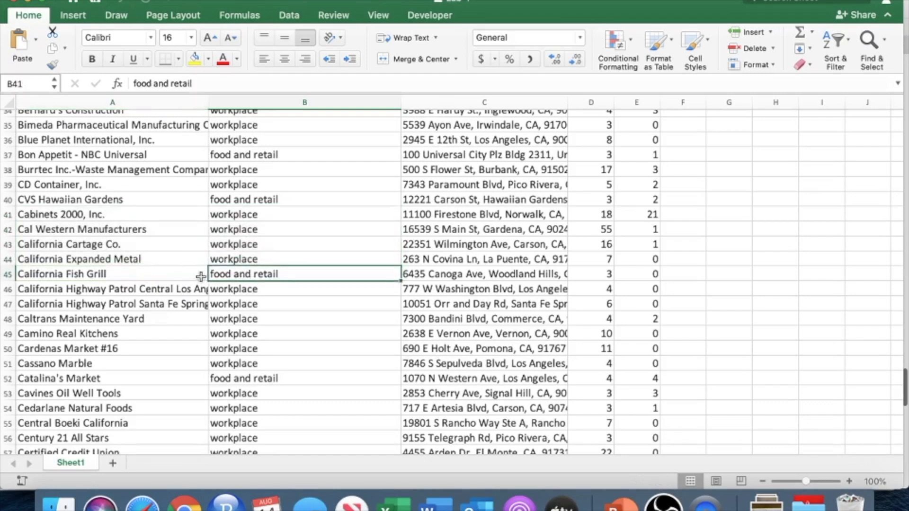
{"action": "left_click_drag", "start_coordinate": [201, 277], "coordinate": [136, 279]}
{"action": "scroll", "coordinate": [136, 279], "scroll_direction": "down", "scroll_amount": 5}
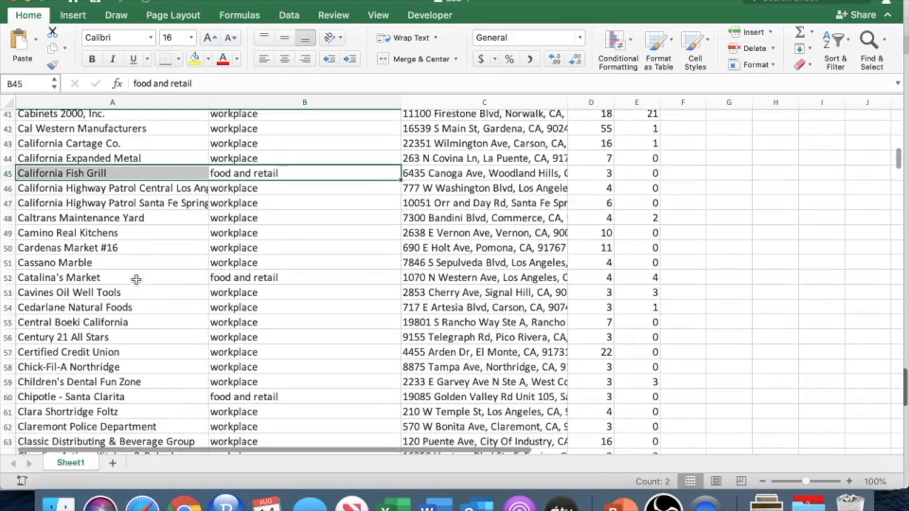
{"action": "scroll", "coordinate": [137, 281], "scroll_direction": "down", "scroll_amount": 1}
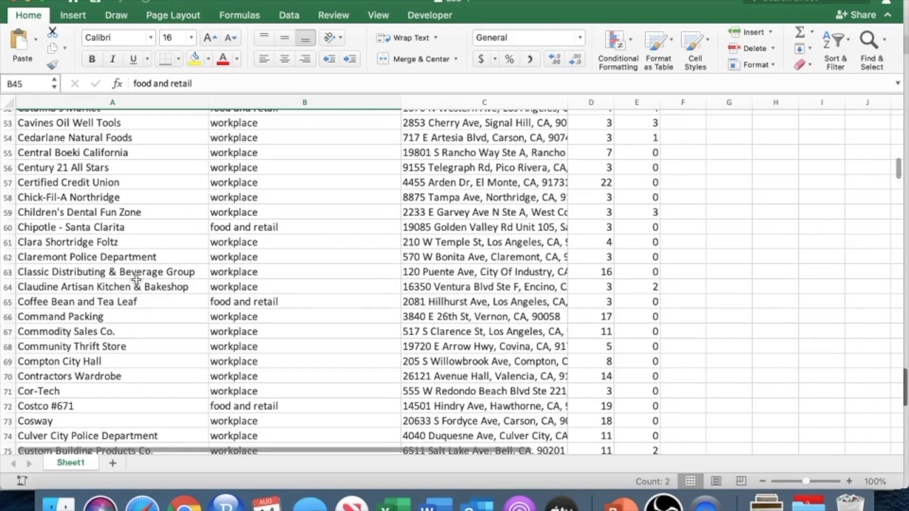
{"action": "left_click_drag", "start_coordinate": [119, 302], "coordinate": [240, 303]}
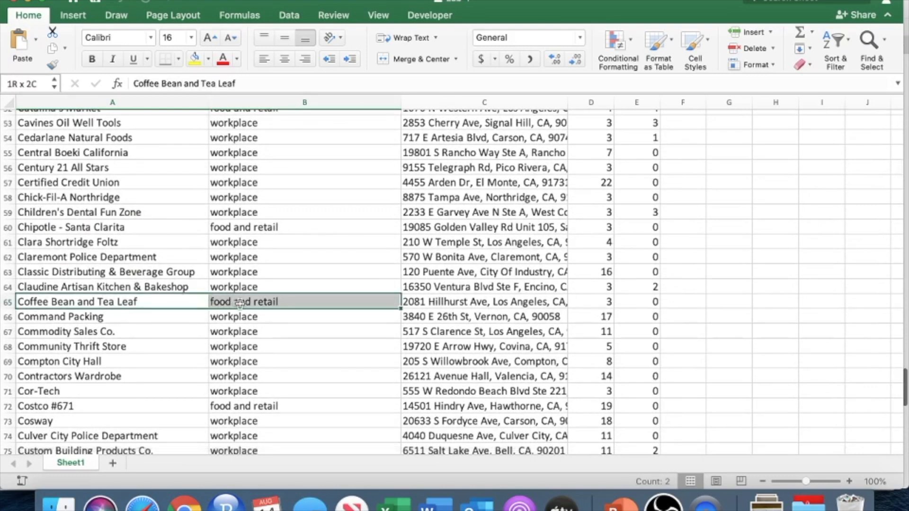
{"action": "scroll", "coordinate": [239, 303], "scroll_direction": "down", "scroll_amount": 3}
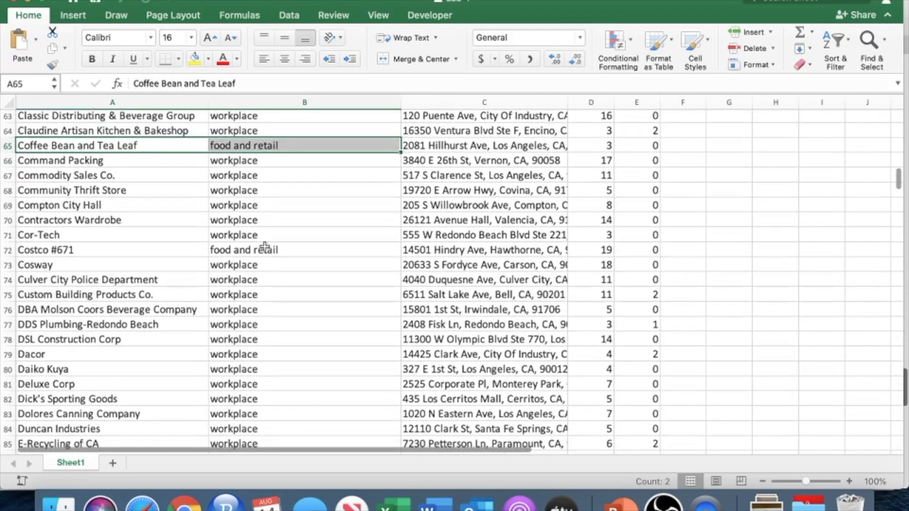
Step: Examine the education entries, checking the names, types and confirmed staff counts of USC Housing South Complex and USC School of Engineering Cohort
{"action": "left_click_drag", "start_coordinate": [265, 248], "coordinate": [152, 242]}
{"action": "scroll", "coordinate": [141, 242], "scroll_direction": "down", "scroll_amount": 2}
{"action": "scroll", "coordinate": [141, 242], "scroll_direction": "down", "scroll_amount": 5}
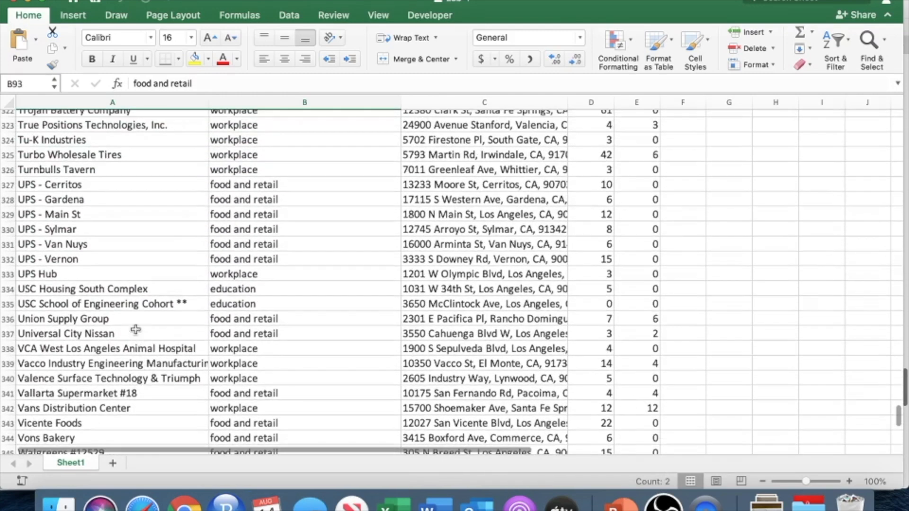
{"action": "left_click_drag", "start_coordinate": [114, 285], "coordinate": [241, 305]}
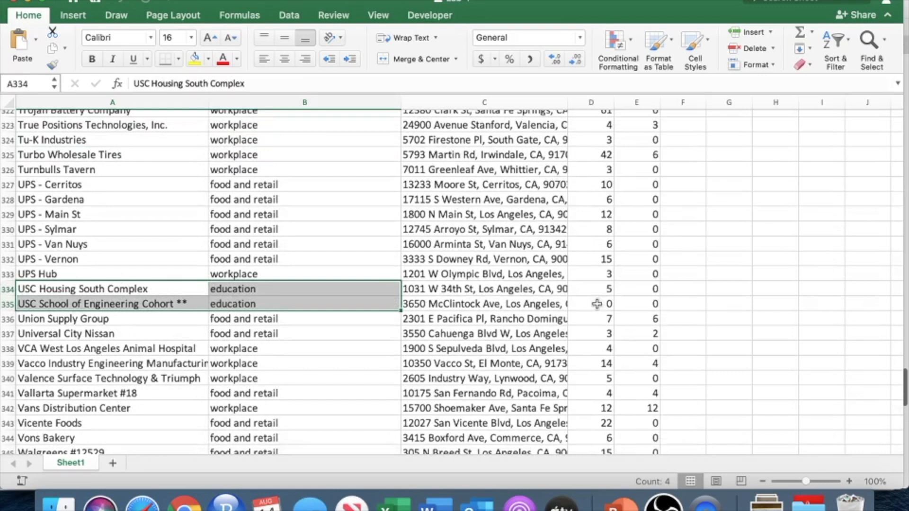
{"action": "left_click_drag", "start_coordinate": [606, 288], "coordinate": [150, 290]}
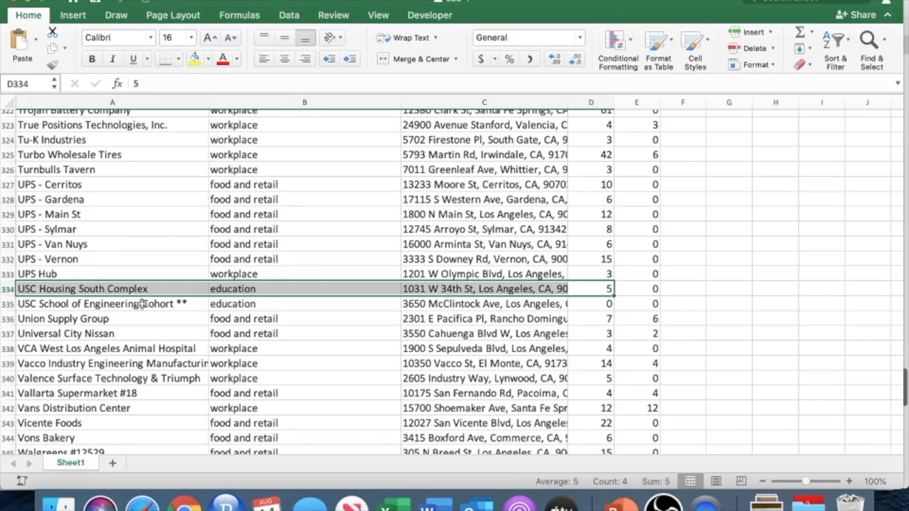
{"action": "scroll", "coordinate": [282, 319], "scroll_direction": "up", "scroll_amount": 1}
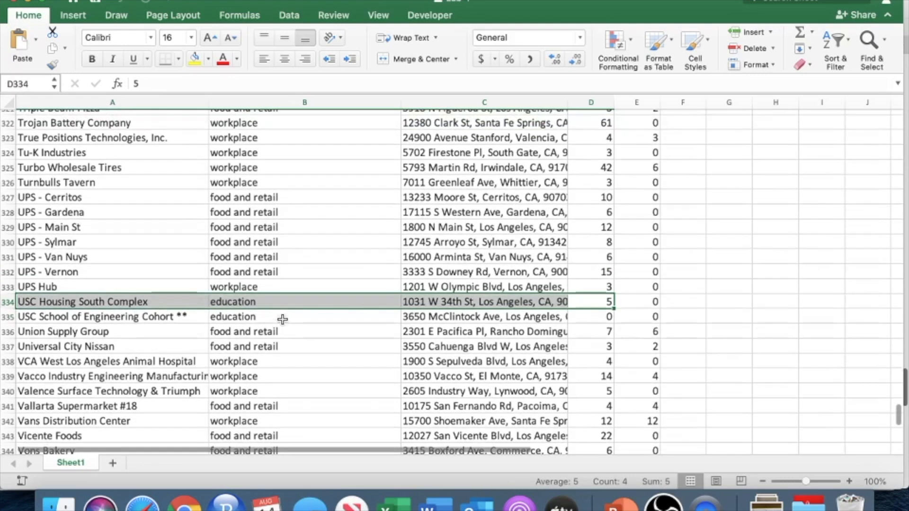
{"action": "left_click_drag", "start_coordinate": [263, 316], "coordinate": [262, 296]}
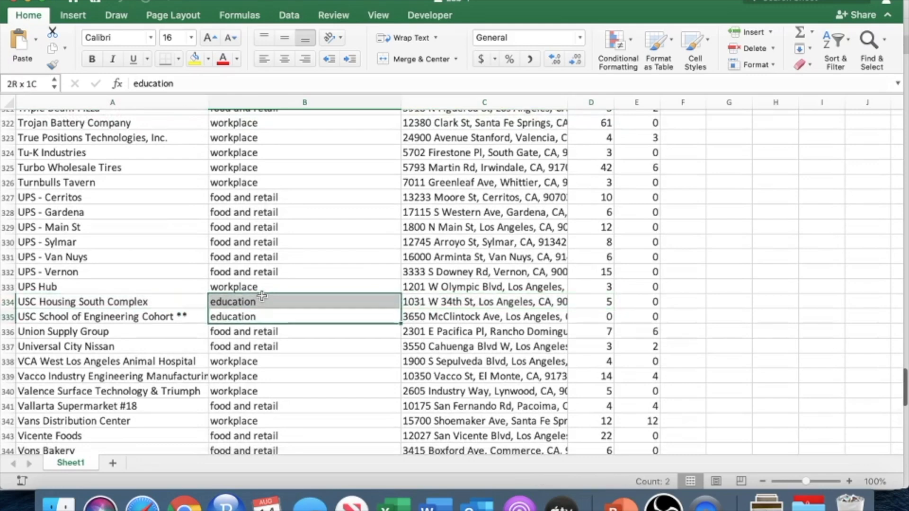
{"action": "scroll", "coordinate": [262, 296], "scroll_direction": "up", "scroll_amount": 8}
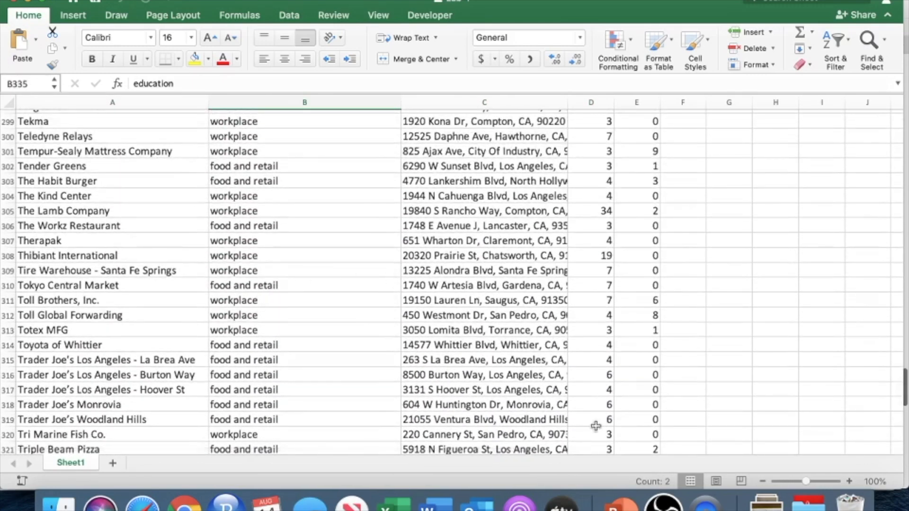
Step: Switch to Number Analytics in Safari, open the Lab-4 file and browse its rows and column headings
{"action": "left_click", "coordinate": [142, 502]}
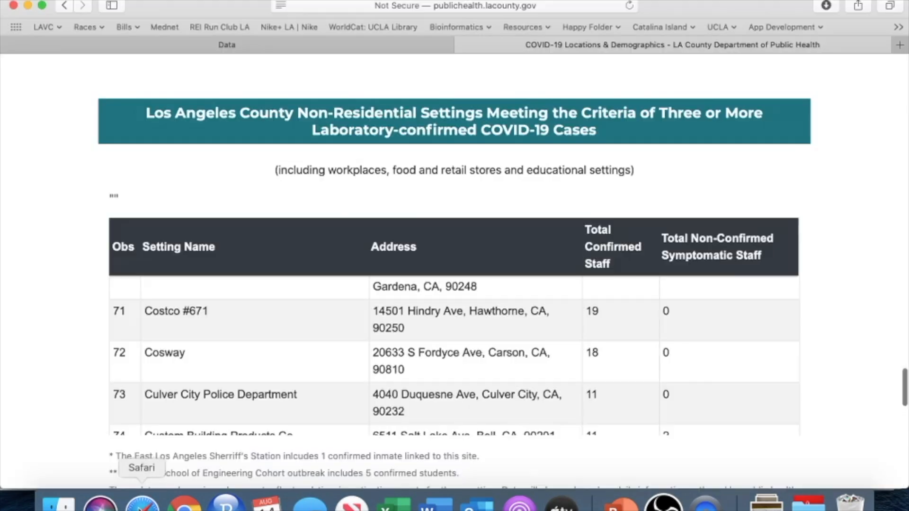
{"action": "left_click", "coordinate": [344, 46]}
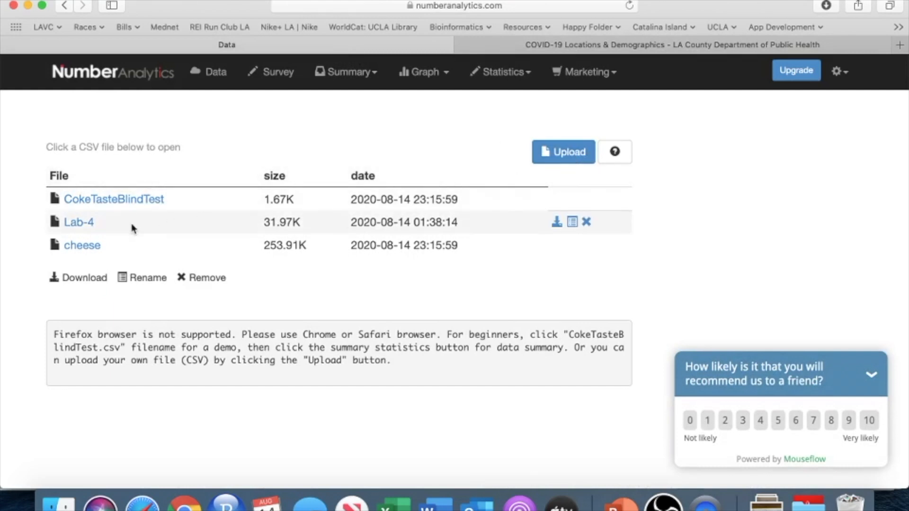
{"action": "left_click", "coordinate": [87, 223]}
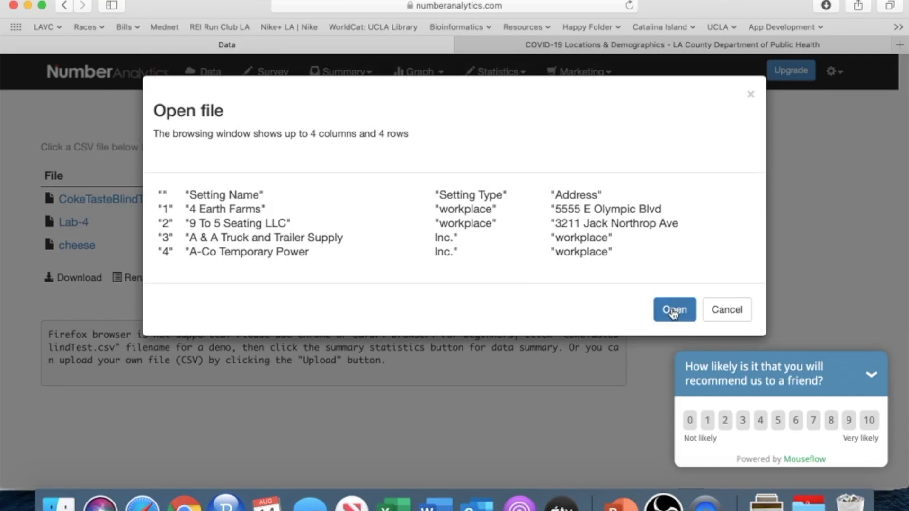
{"action": "left_click", "coordinate": [673, 311]}
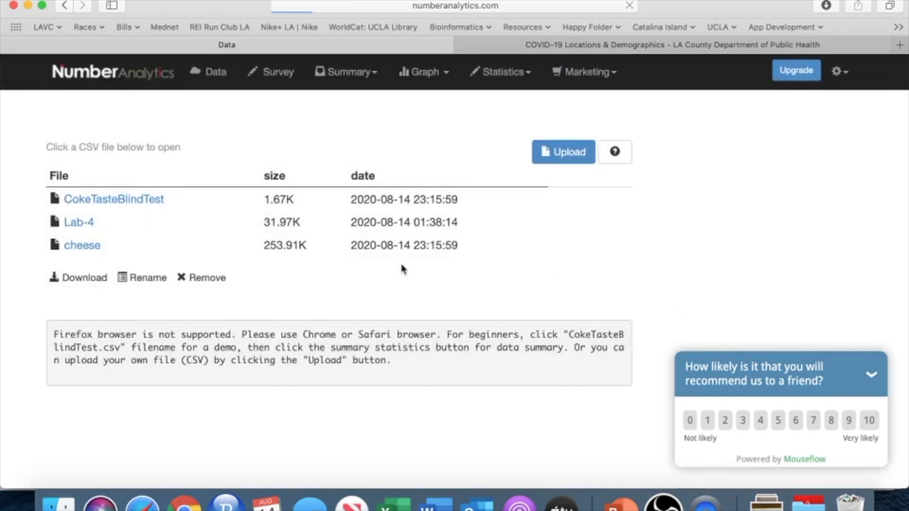
{"action": "scroll", "coordinate": [402, 265], "scroll_direction": "down", "scroll_amount": 4}
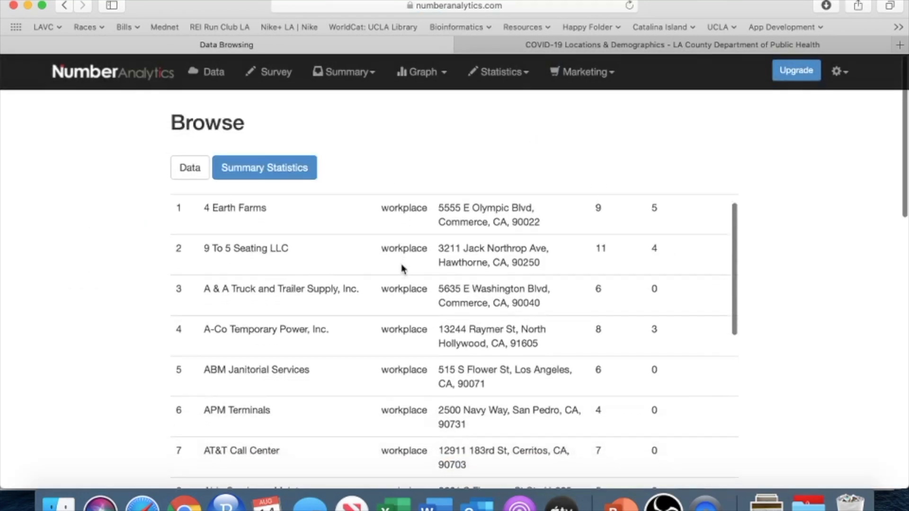
{"action": "scroll", "coordinate": [402, 266], "scroll_direction": "down", "scroll_amount": 6}
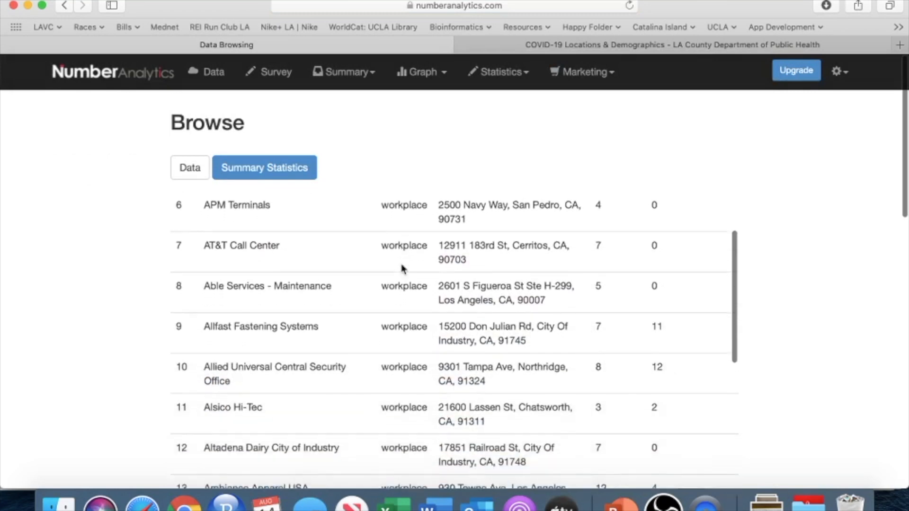
{"action": "scroll", "coordinate": [402, 268], "scroll_direction": "up", "scroll_amount": 10}
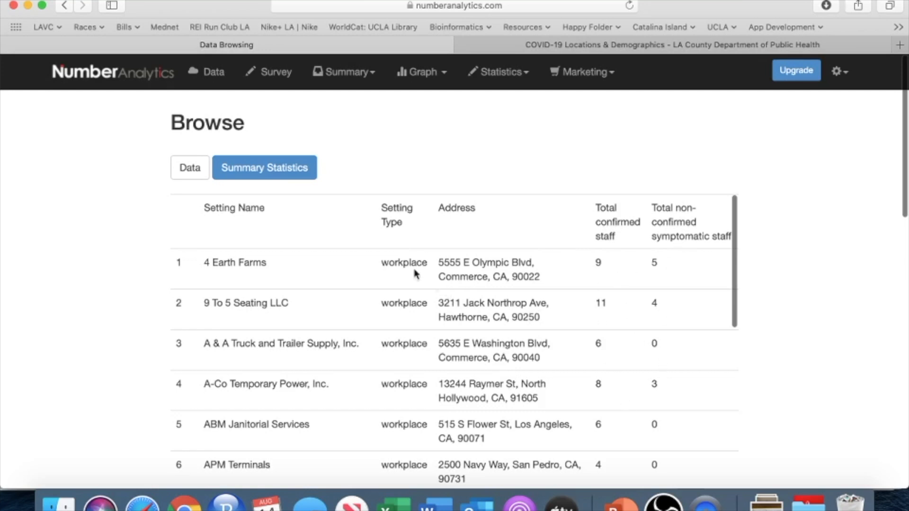
Step: Show the summary statistics for the Lab-4 data and examine each slice of the Setting.Type frequency pie chart
{"action": "left_click", "coordinate": [270, 178]}
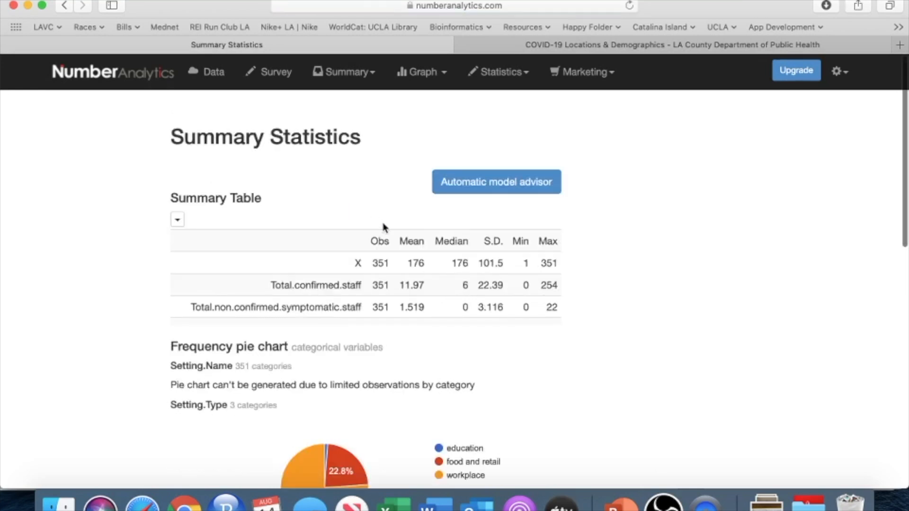
{"action": "scroll", "coordinate": [385, 228], "scroll_direction": "down", "scroll_amount": 2}
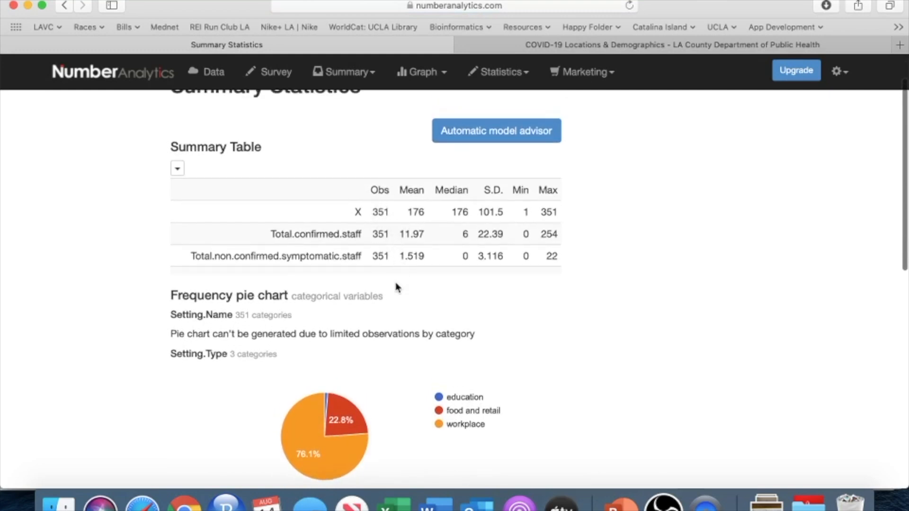
{"action": "scroll", "coordinate": [396, 289], "scroll_direction": "down", "scroll_amount": 3}
{"action": "mouse_move", "coordinate": [326, 325]}
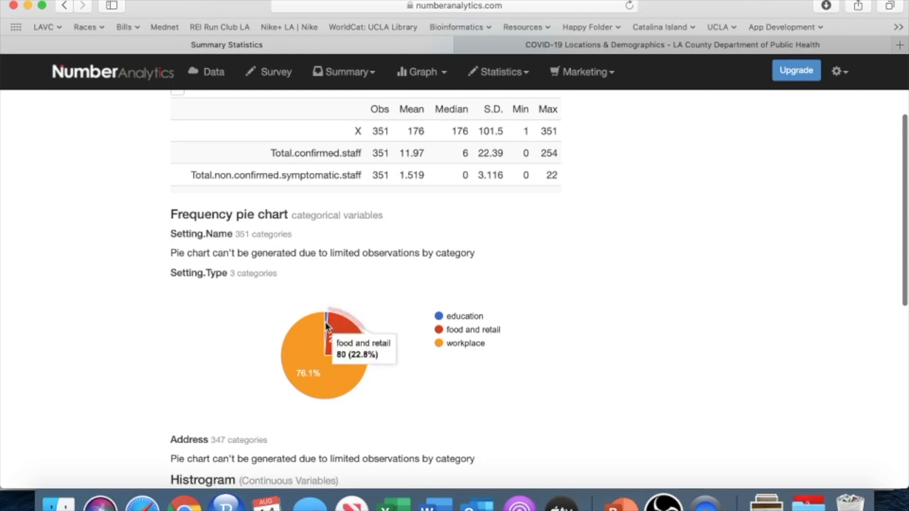
{"action": "mouse_move", "coordinate": [346, 371]}
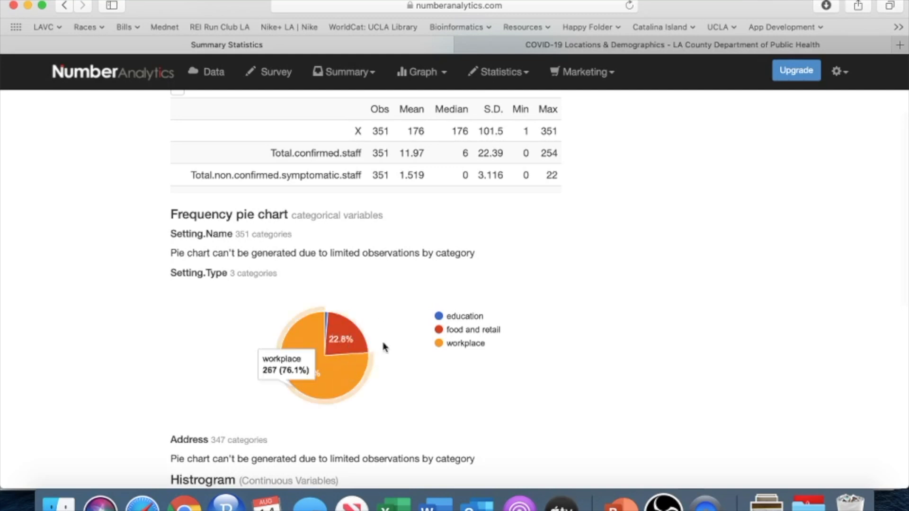
{"action": "mouse_move", "coordinate": [347, 338]}
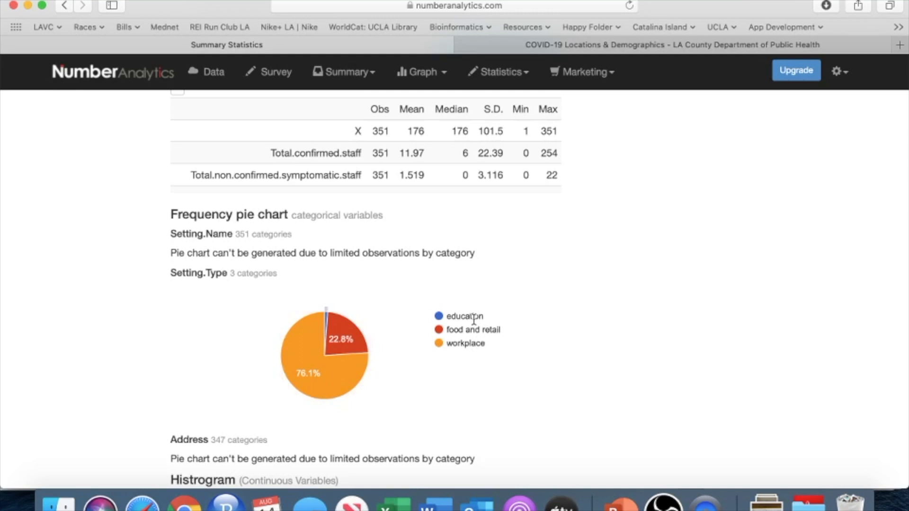
Step: Examine the histograms of total confirmed staff and total non-confirmed symptomatic staff
{"action": "scroll", "coordinate": [451, 402], "scroll_direction": "down", "scroll_amount": 6}
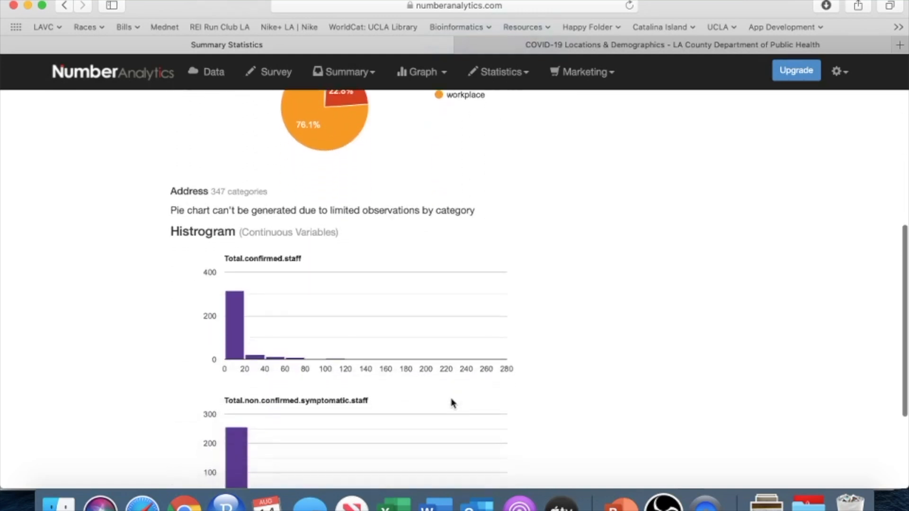
{"action": "scroll", "coordinate": [451, 402], "scroll_direction": "down", "scroll_amount": 2}
{"action": "scroll", "coordinate": [451, 404], "scroll_direction": "up", "scroll_amount": 9}
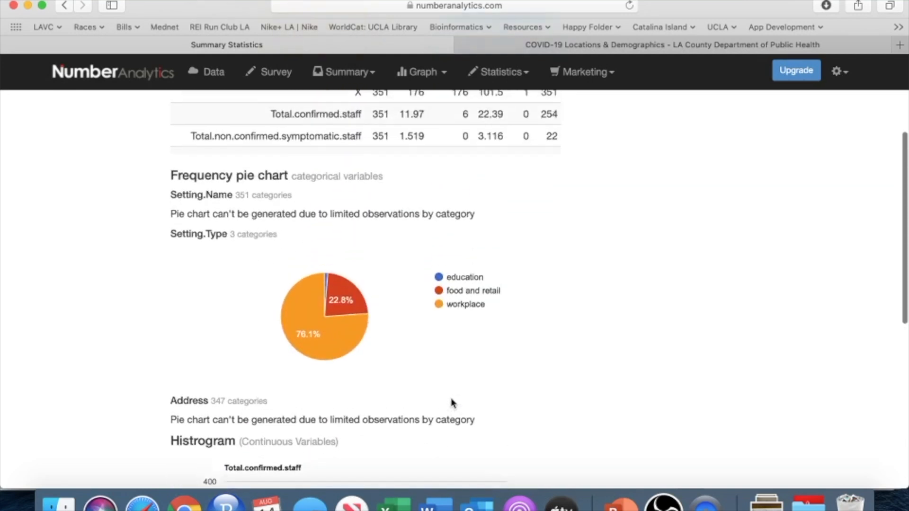
Step: Start an ANOVA test, review the preview of the "Yours" data set and accept it as the test's data
{"action": "left_click", "coordinate": [513, 80]}
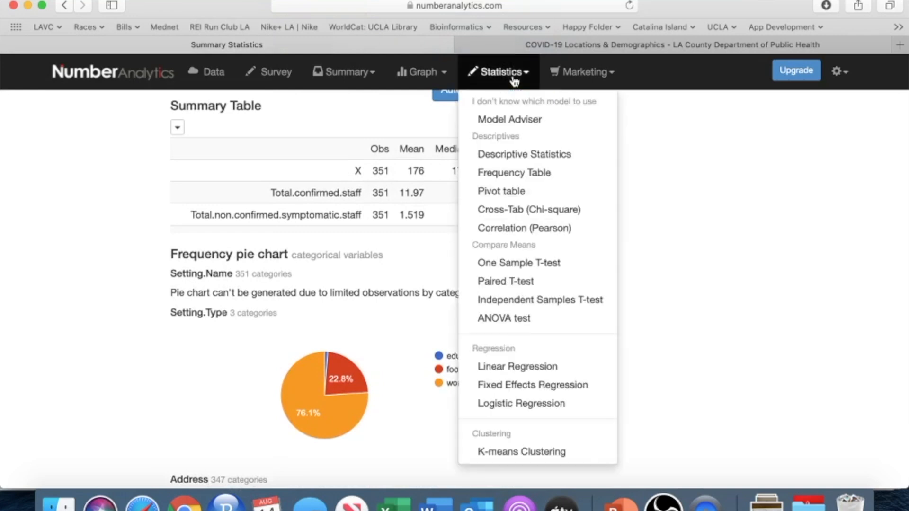
{"action": "left_click", "coordinate": [511, 325]}
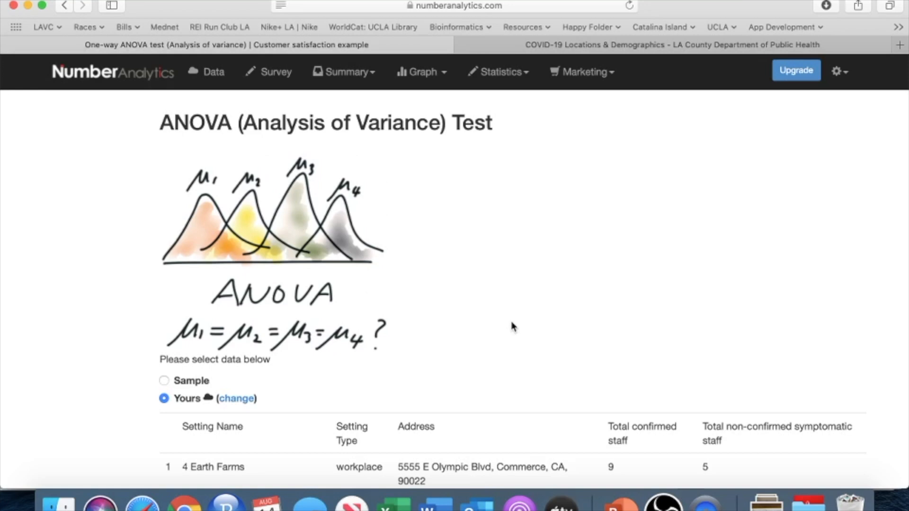
{"action": "scroll", "coordinate": [512, 325], "scroll_direction": "down", "scroll_amount": 5}
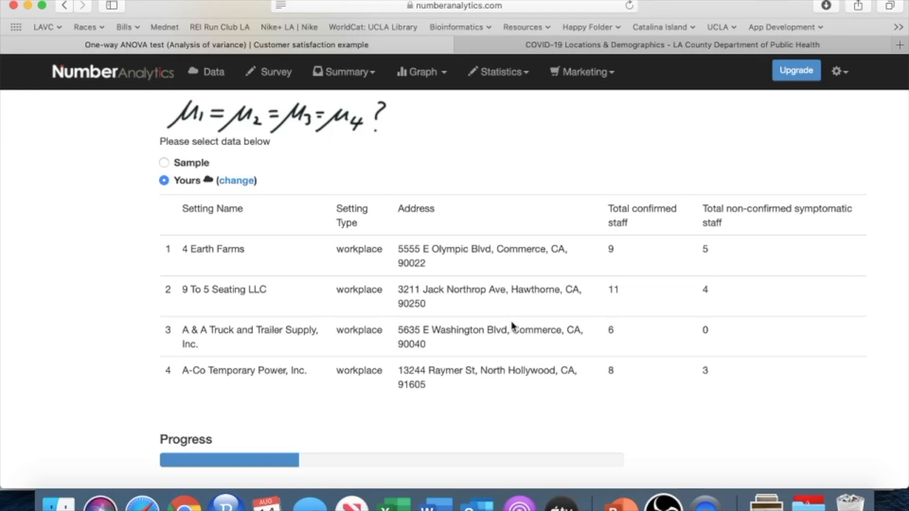
{"action": "scroll", "coordinate": [513, 325], "scroll_direction": "down", "scroll_amount": 3}
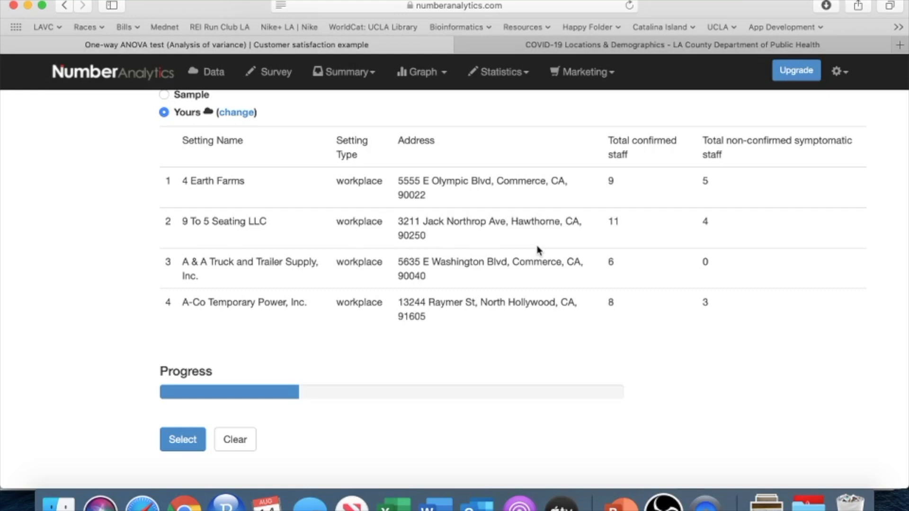
{"action": "scroll", "coordinate": [382, 229], "scroll_direction": "down", "scroll_amount": 3}
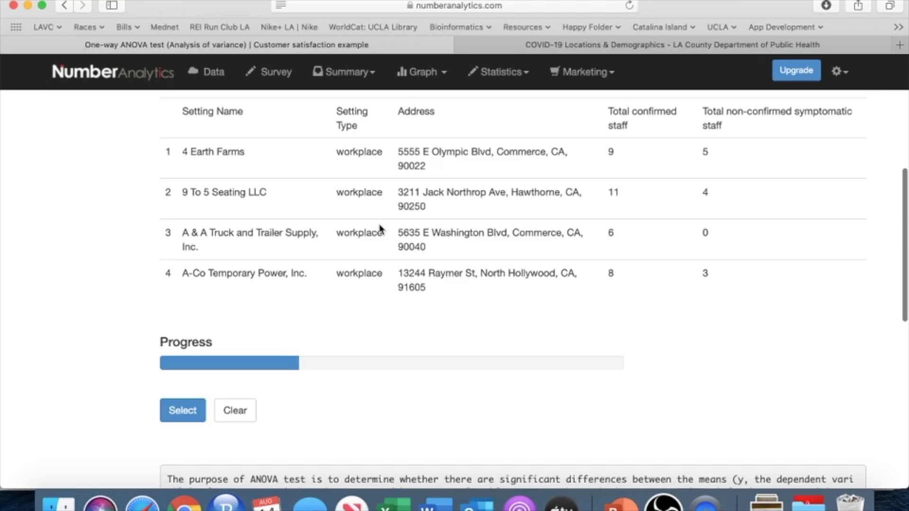
{"action": "scroll", "coordinate": [381, 228], "scroll_direction": "up", "scroll_amount": 3}
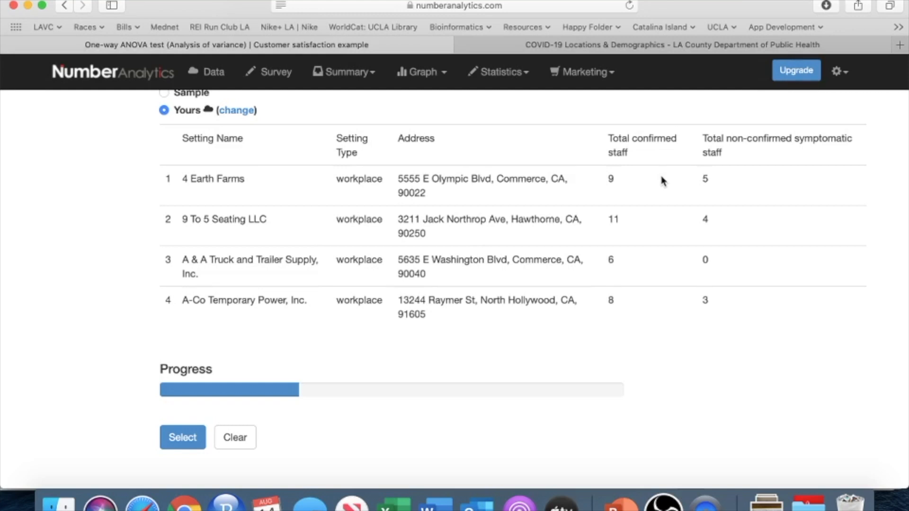
{"action": "scroll", "coordinate": [377, 290], "scroll_direction": "down", "scroll_amount": 3}
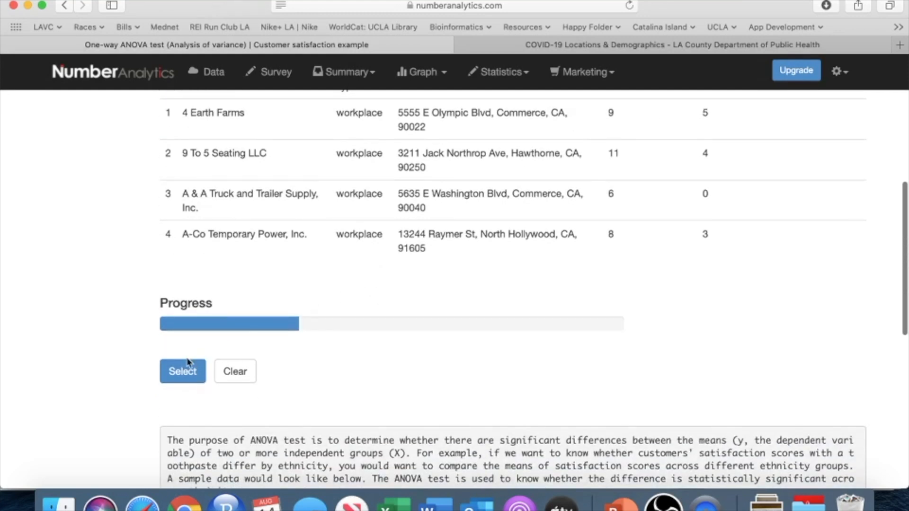
{"action": "scroll", "coordinate": [368, 165], "scroll_direction": "up", "scroll_amount": 5}
{"action": "scroll", "coordinate": [367, 164], "scroll_direction": "up", "scroll_amount": 2}
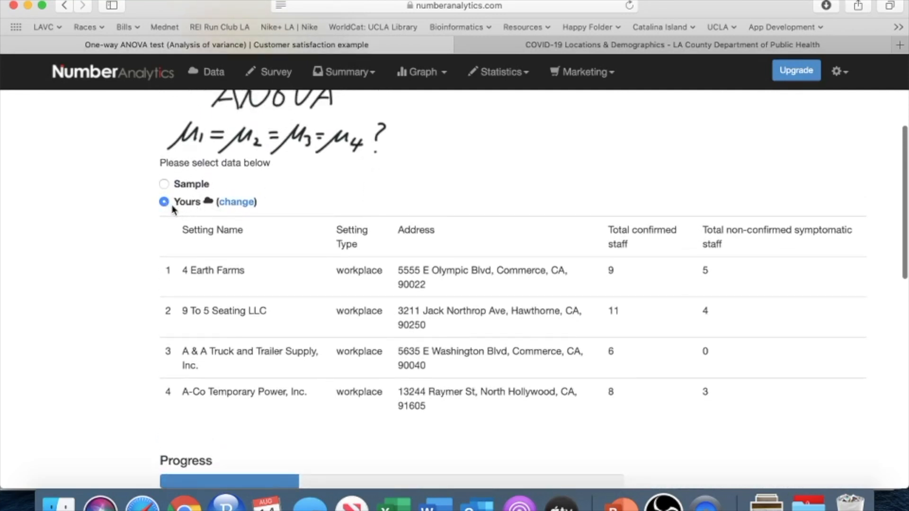
{"action": "scroll", "coordinate": [239, 299], "scroll_direction": "down", "scroll_amount": 5}
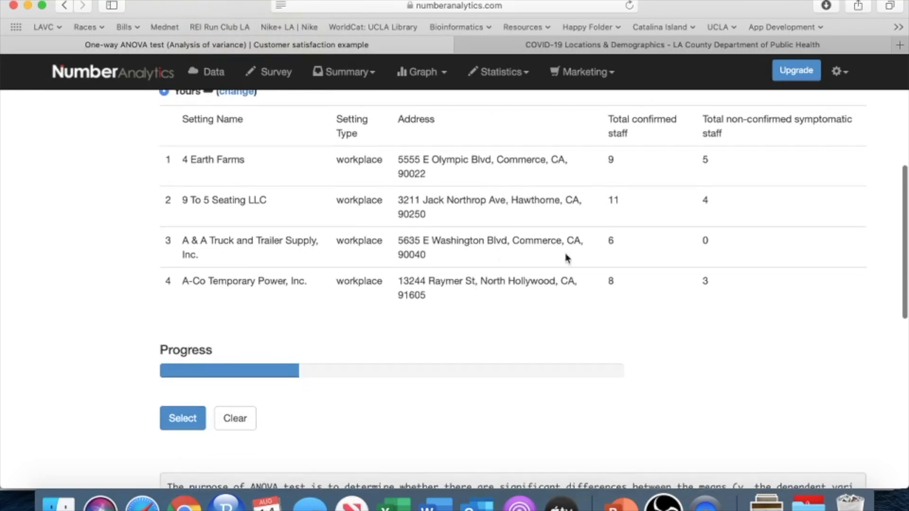
{"action": "left_click", "coordinate": [171, 420]}
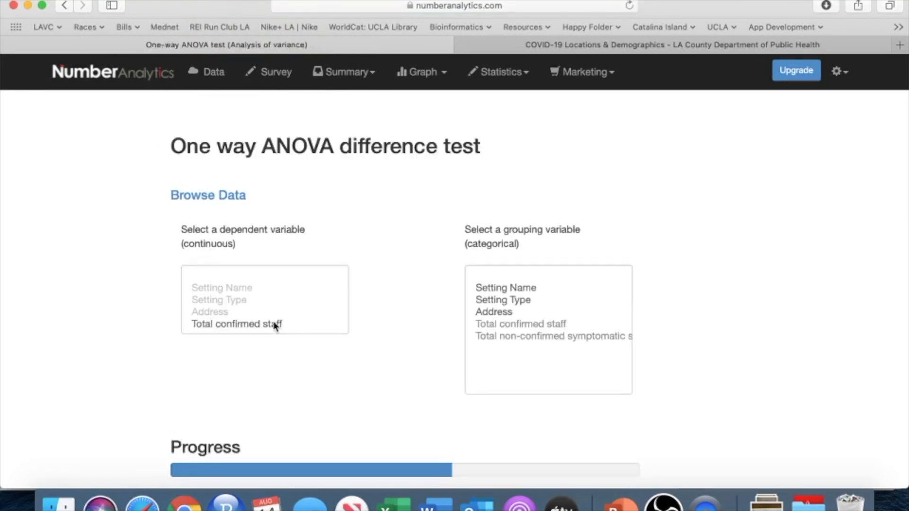
Step: Set Total confirmed staff as the dependent variable and Setting Type as the grouping variable for the one-way ANOVA
{"action": "left_click", "coordinate": [273, 323]}
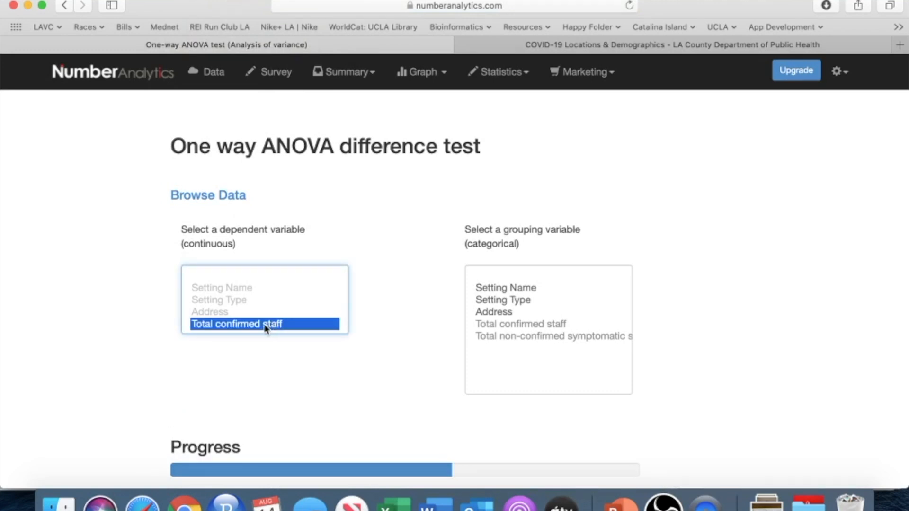
{"action": "scroll", "coordinate": [272, 319], "scroll_direction": "down", "scroll_amount": 1}
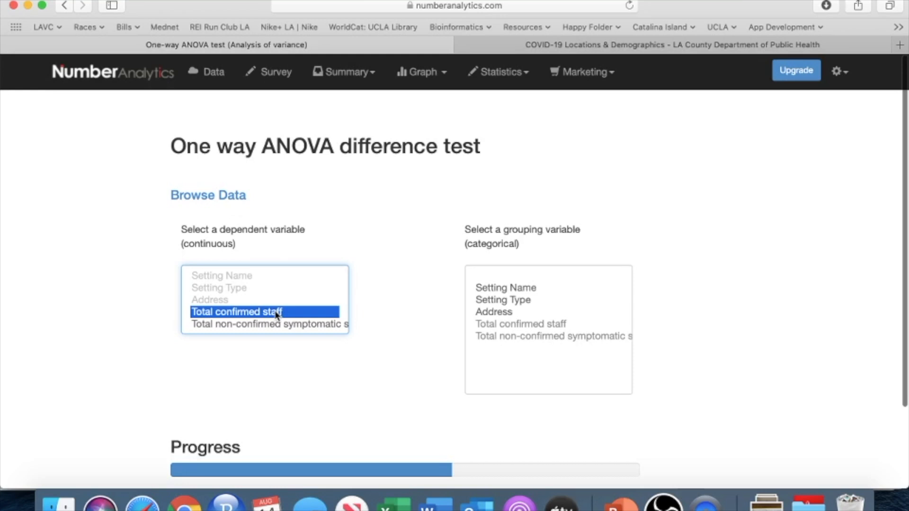
{"action": "left_click", "coordinate": [521, 299]}
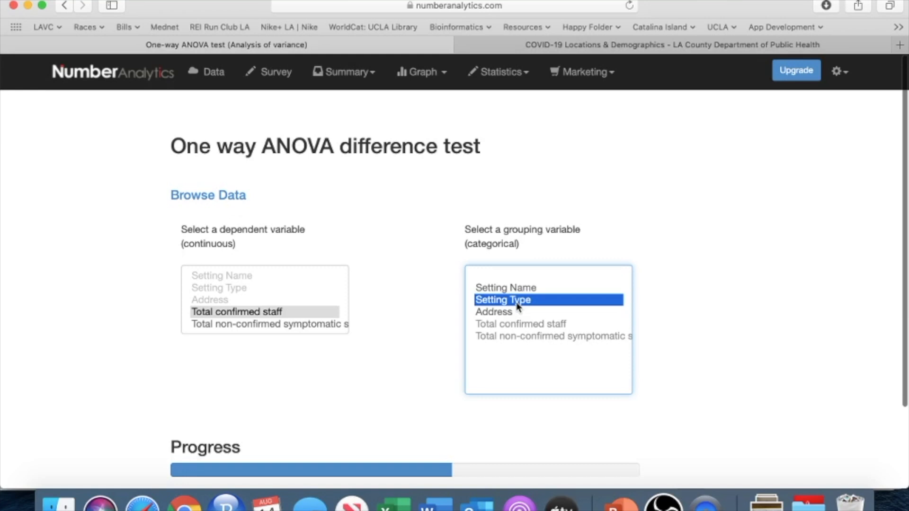
{"action": "scroll", "coordinate": [368, 392], "scroll_direction": "down", "scroll_amount": 3}
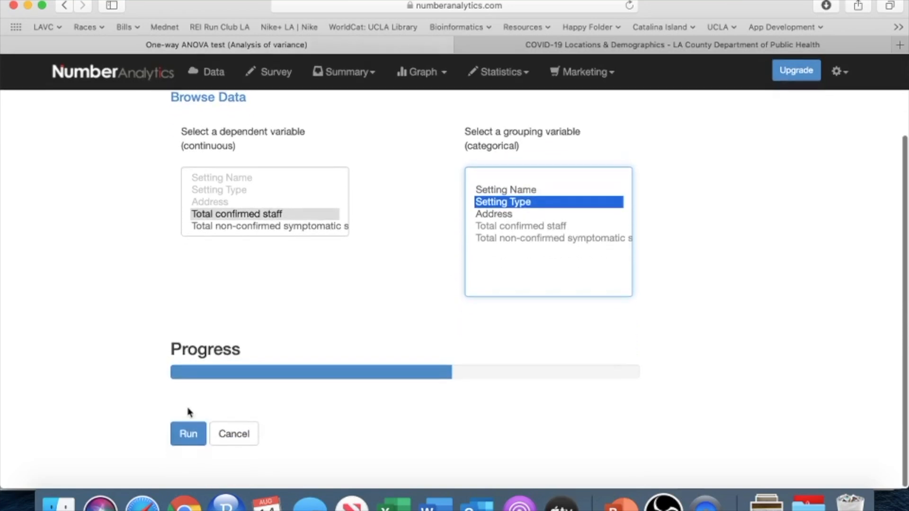
{"action": "left_click", "coordinate": [356, 291]}
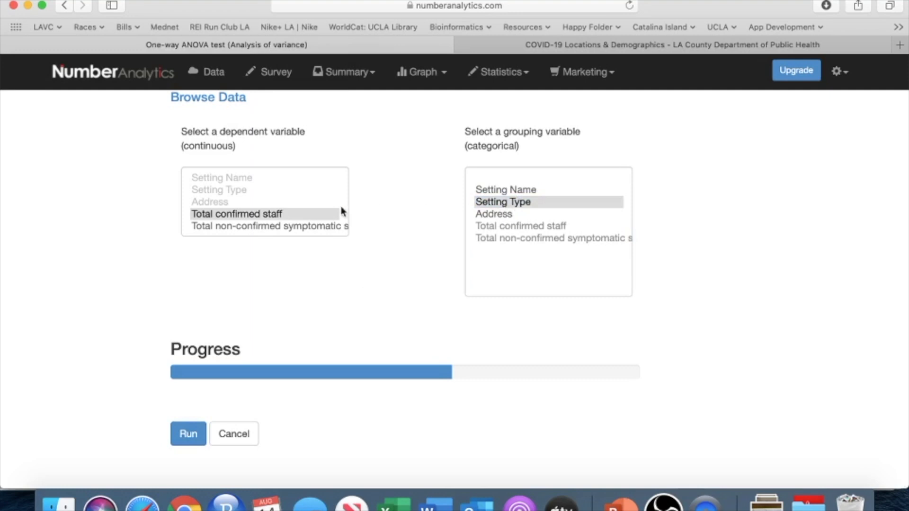
Step: Run the one-way ANOVA and examine the F value and P value in the basic result
{"action": "left_click", "coordinate": [190, 436]}
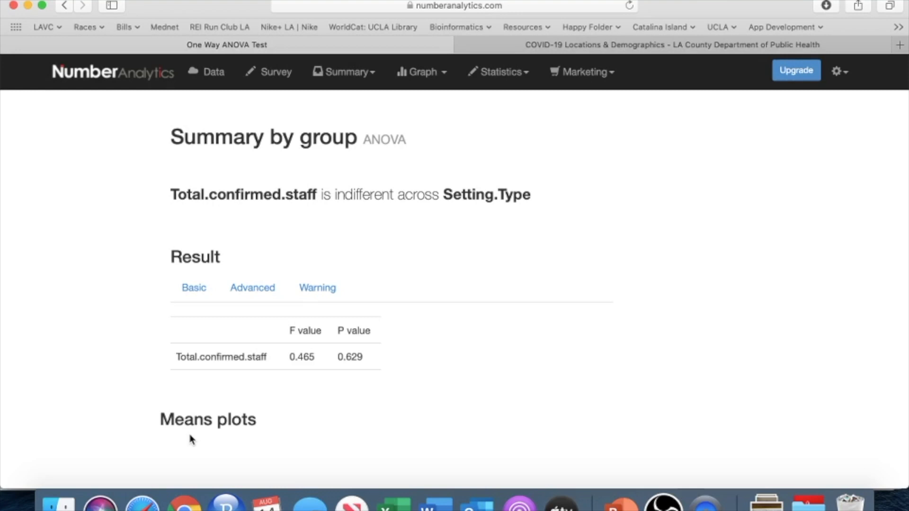
{"action": "left_click_drag", "start_coordinate": [295, 356], "coordinate": [316, 358]}
{"action": "scroll", "coordinate": [364, 365], "scroll_direction": "down", "scroll_amount": 4}
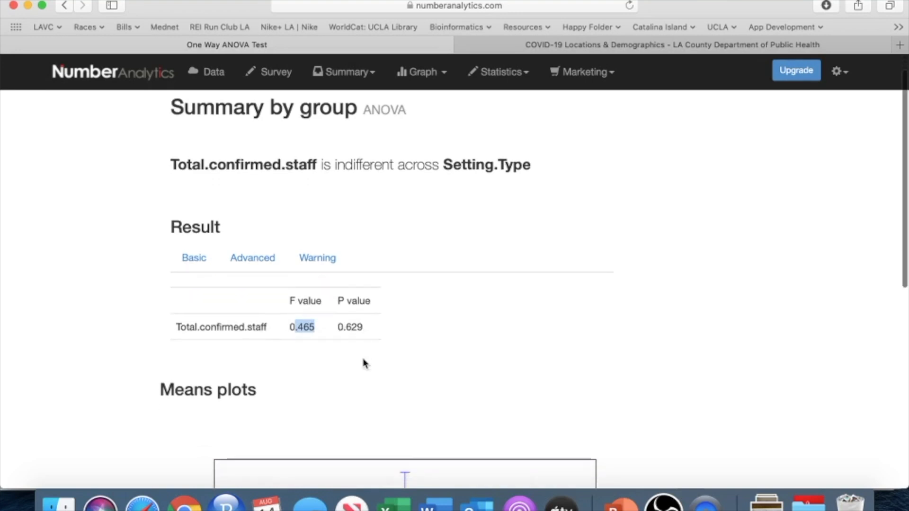
{"action": "scroll", "coordinate": [365, 365], "scroll_direction": "up", "scroll_amount": 1}
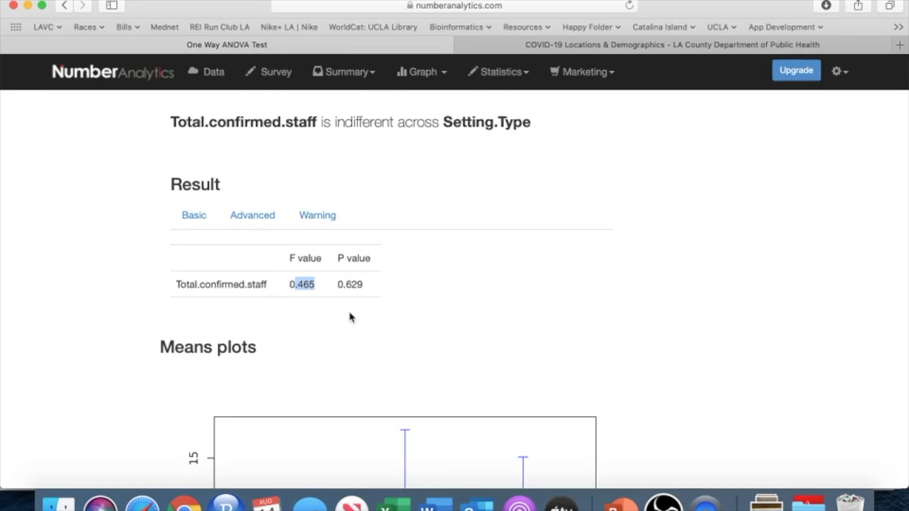
Step: Examine the means plot of total confirmed staff by setting type and compare it with the basic result table
{"action": "scroll", "coordinate": [349, 316], "scroll_direction": "down", "scroll_amount": 2}
{"action": "scroll", "coordinate": [350, 316], "scroll_direction": "down", "scroll_amount": 10}
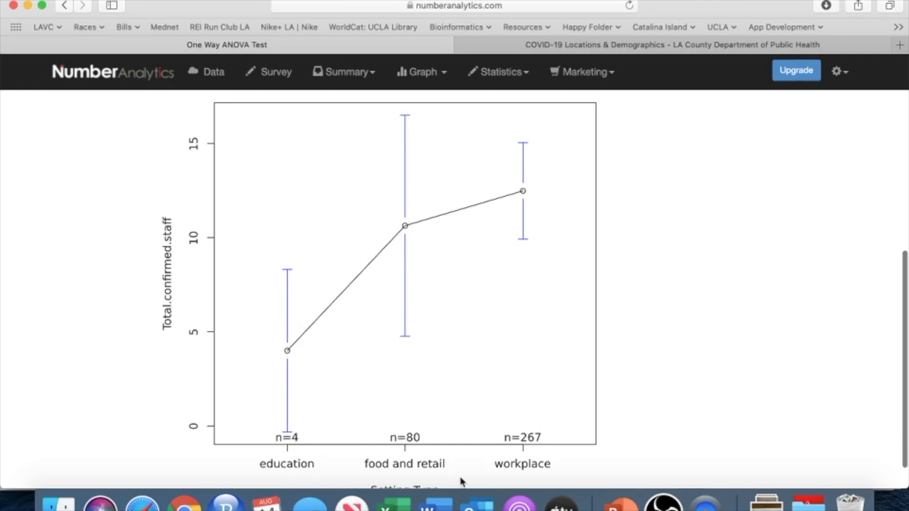
{"action": "scroll", "coordinate": [538, 473], "scroll_direction": "down", "scroll_amount": 2}
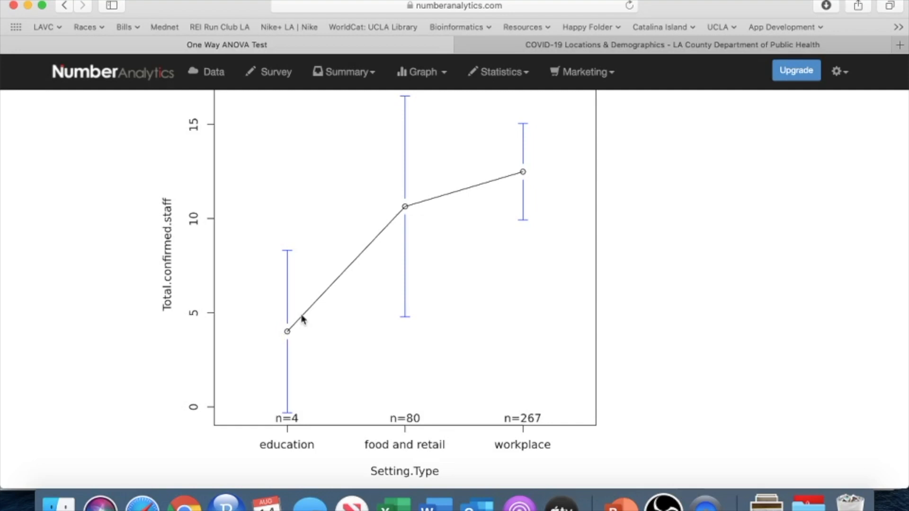
{"action": "scroll", "coordinate": [302, 320], "scroll_direction": "up", "scroll_amount": 5}
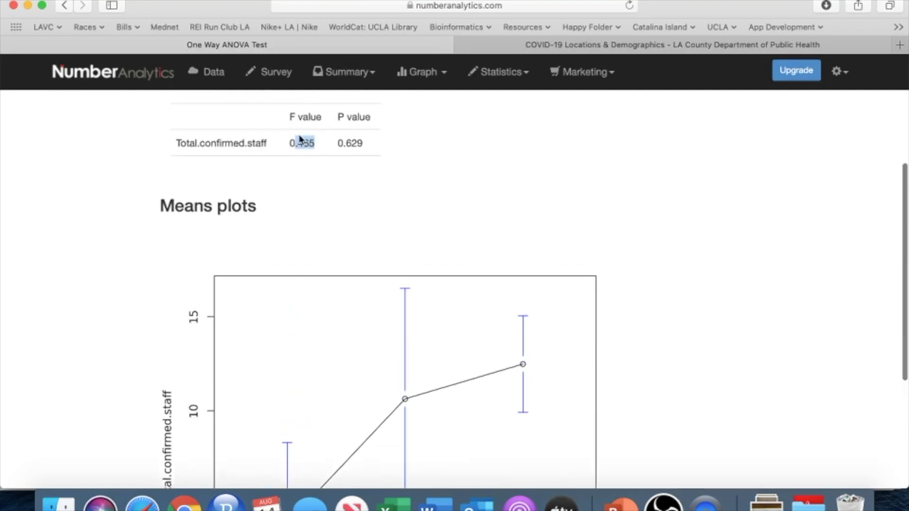
{"action": "scroll", "coordinate": [332, 322], "scroll_direction": "down", "scroll_amount": 5}
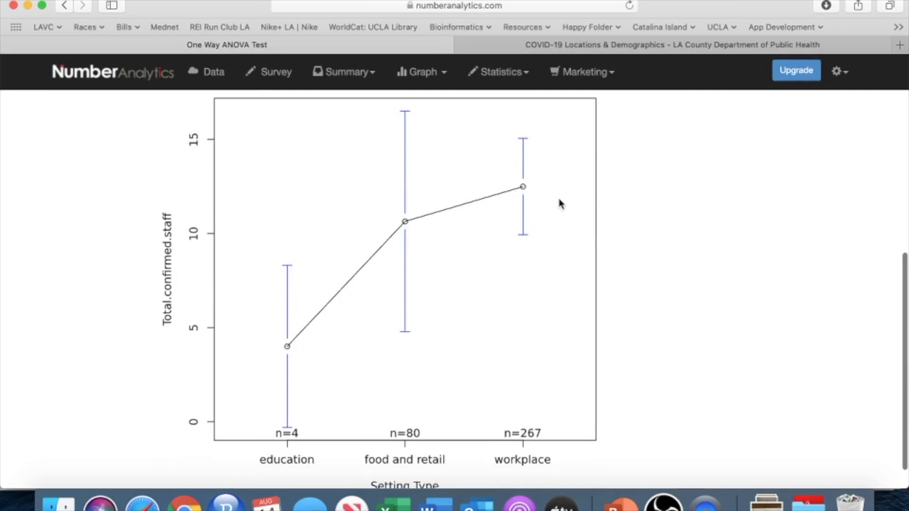
{"action": "scroll", "coordinate": [560, 203], "scroll_direction": "down", "scroll_amount": 2}
{"action": "scroll", "coordinate": [561, 203], "scroll_direction": "up", "scroll_amount": 4}
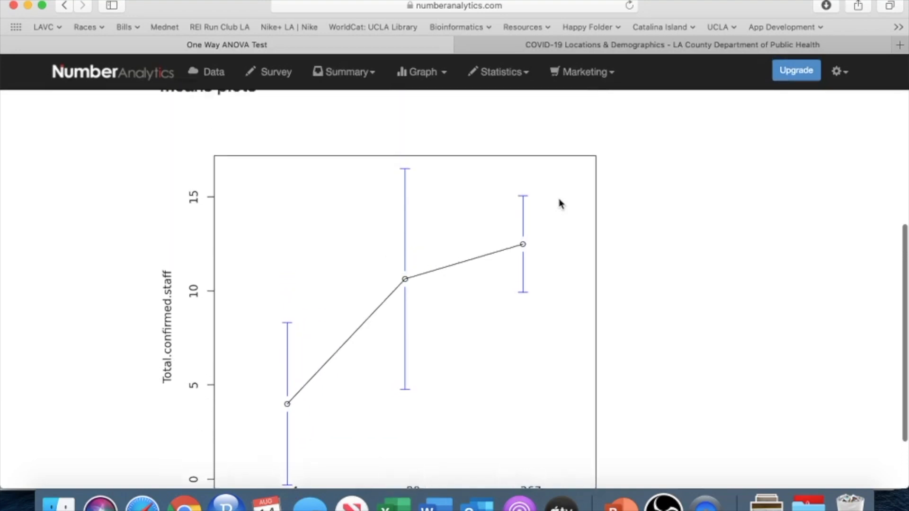
{"action": "scroll", "coordinate": [560, 204], "scroll_direction": "up", "scroll_amount": 5}
{"action": "scroll", "coordinate": [560, 204], "scroll_direction": "down", "scroll_amount": 5}
{"action": "scroll", "coordinate": [560, 204], "scroll_direction": "down", "scroll_amount": 2}
{"action": "scroll", "coordinate": [560, 203], "scroll_direction": "up", "scroll_amount": 1}
{"action": "scroll", "coordinate": [560, 203], "scroll_direction": "up", "scroll_amount": 9}
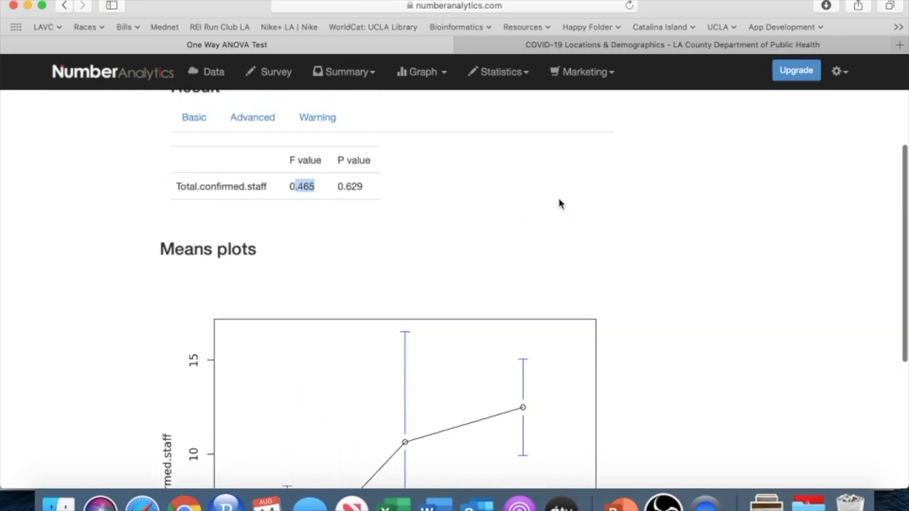
{"action": "scroll", "coordinate": [321, 239], "scroll_direction": "up", "scroll_amount": 1}
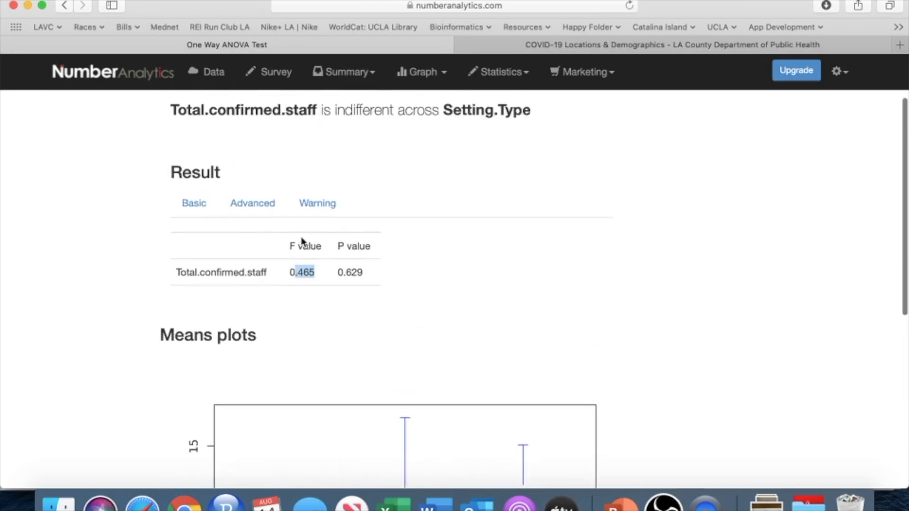
Step: Show the advanced results and examine the Descriptives table for education, food and retail, and workplace
{"action": "left_click", "coordinate": [252, 206]}
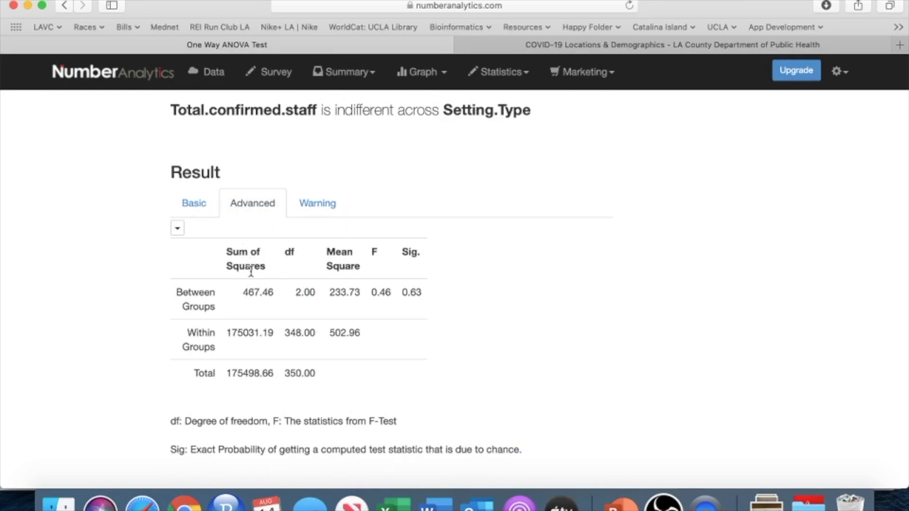
{"action": "scroll", "coordinate": [251, 272], "scroll_direction": "down", "scroll_amount": 3}
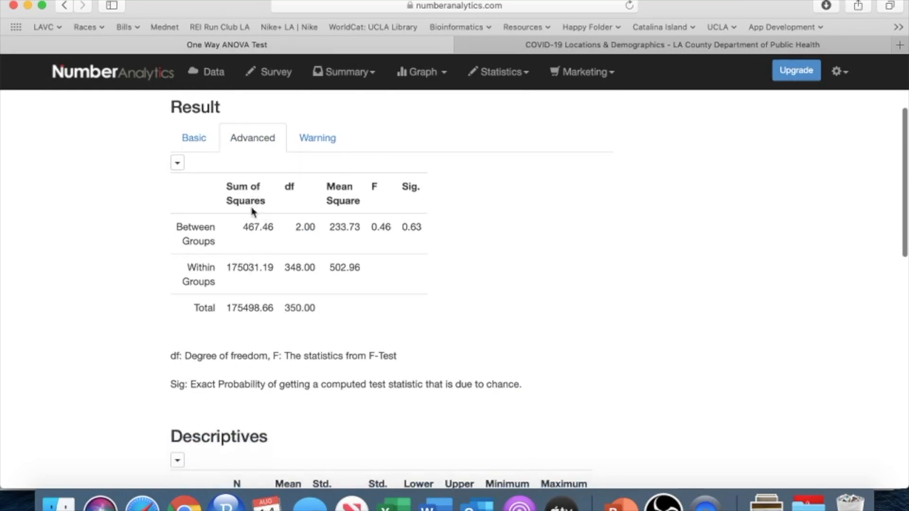
{"action": "scroll", "coordinate": [250, 228], "scroll_direction": "down", "scroll_amount": 10}
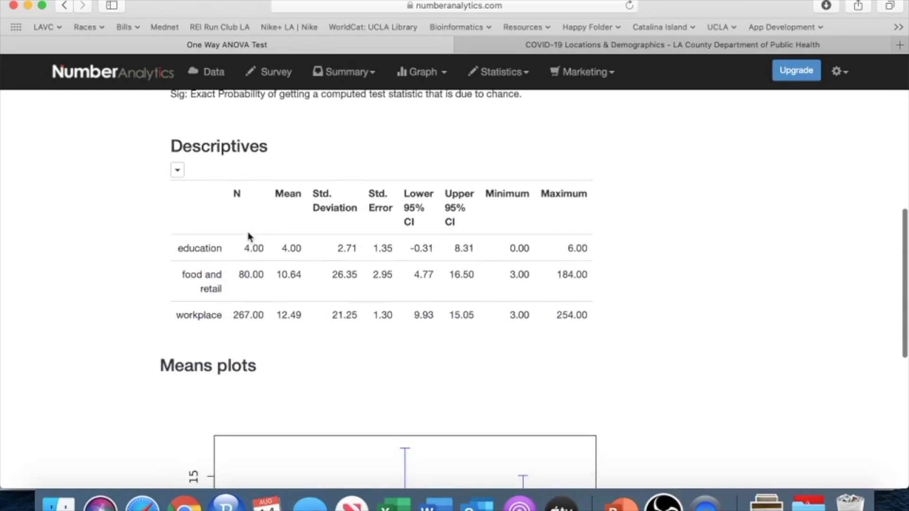
{"action": "scroll", "coordinate": [249, 234], "scroll_direction": "down", "scroll_amount": 2}
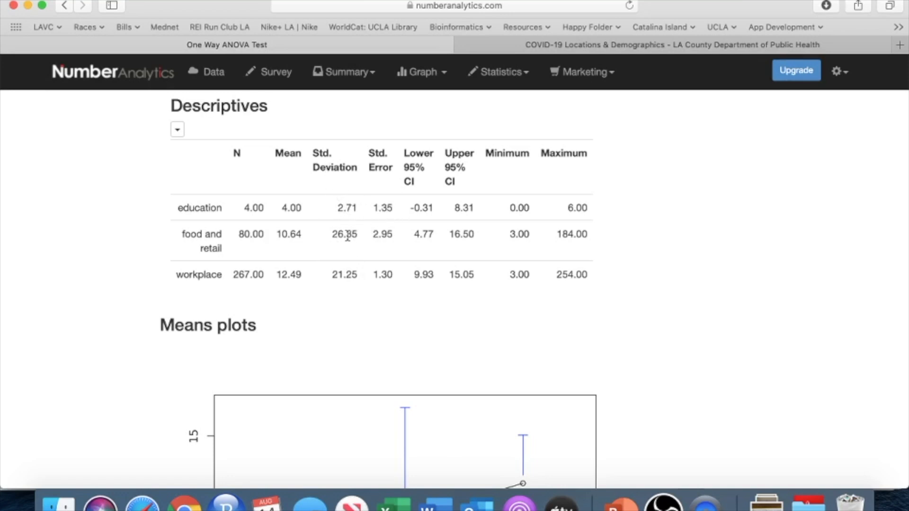
{"action": "scroll", "coordinate": [259, 243], "scroll_direction": "up", "scroll_amount": 5}
{"action": "scroll", "coordinate": [260, 244], "scroll_direction": "down", "scroll_amount": 5}
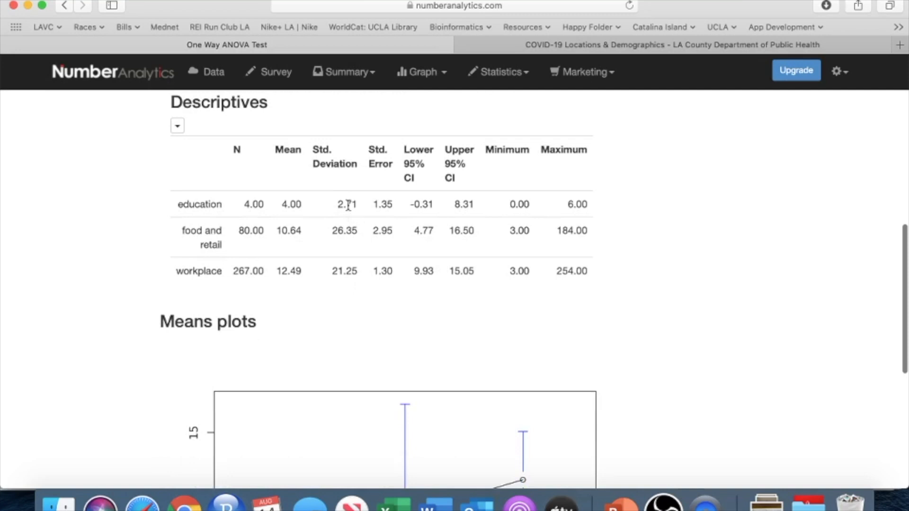
{"action": "scroll", "coordinate": [300, 225], "scroll_direction": "up", "scroll_amount": 1}
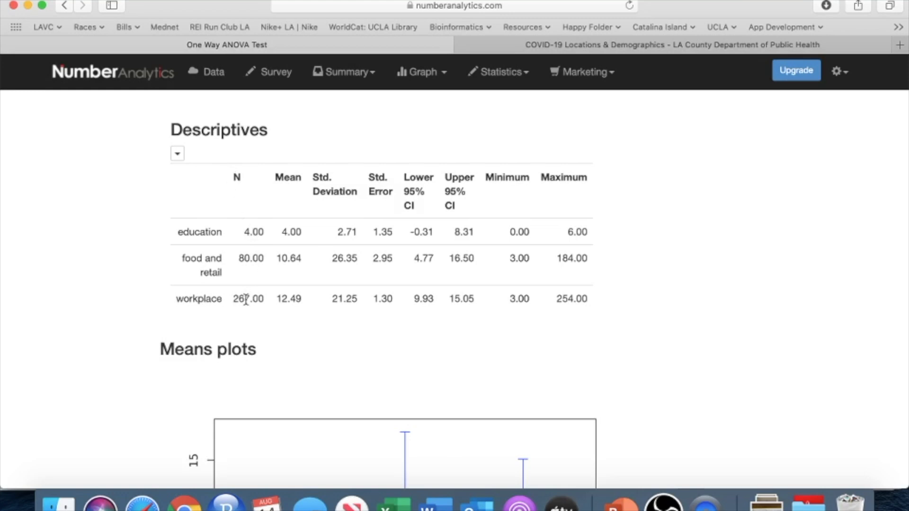
{"action": "scroll", "coordinate": [285, 299], "scroll_direction": "up", "scroll_amount": 1}
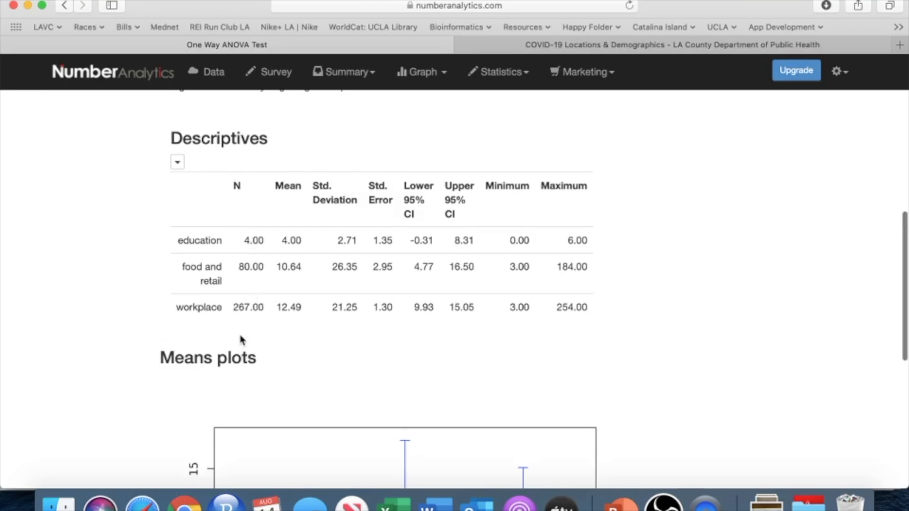
Step: Compare the sums of squares, degrees of freedom, mean squares, F and Sig. in the ANOVA table with the group descriptives
{"action": "scroll", "coordinate": [242, 340], "scroll_direction": "up", "scroll_amount": 5}
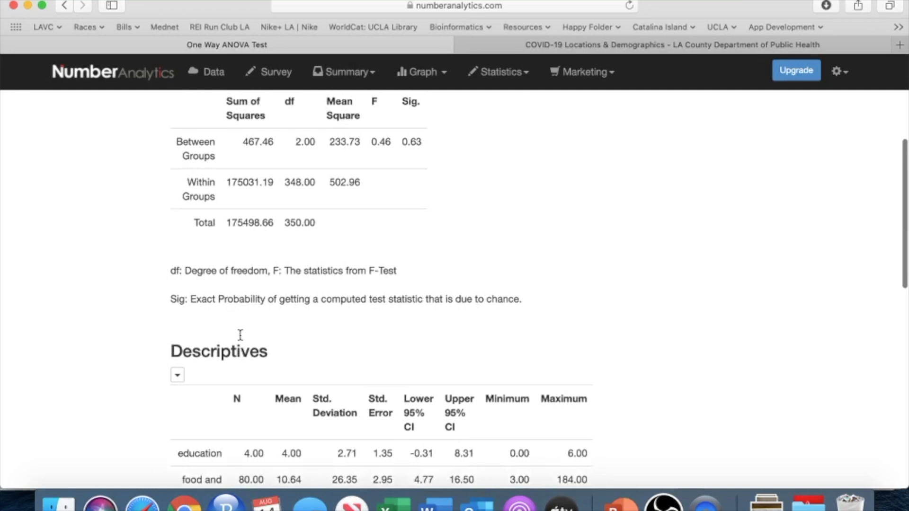
{"action": "scroll", "coordinate": [240, 335], "scroll_direction": "down", "scroll_amount": 1}
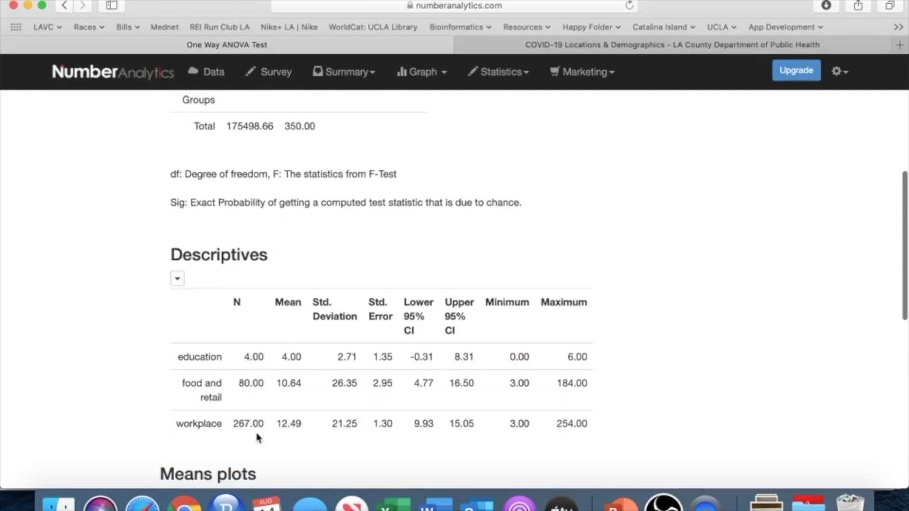
{"action": "scroll", "coordinate": [256, 433], "scroll_direction": "up", "scroll_amount": 2}
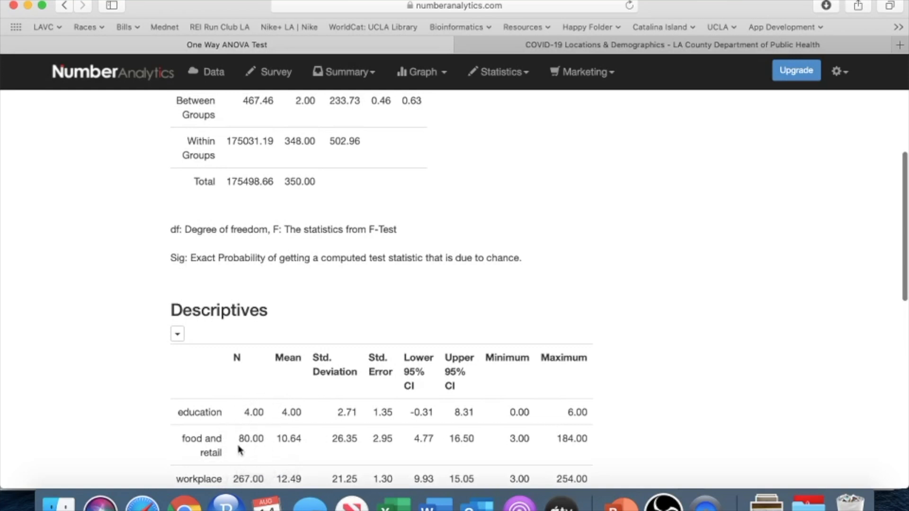
{"action": "scroll", "coordinate": [267, 469], "scroll_direction": "up", "scroll_amount": 3}
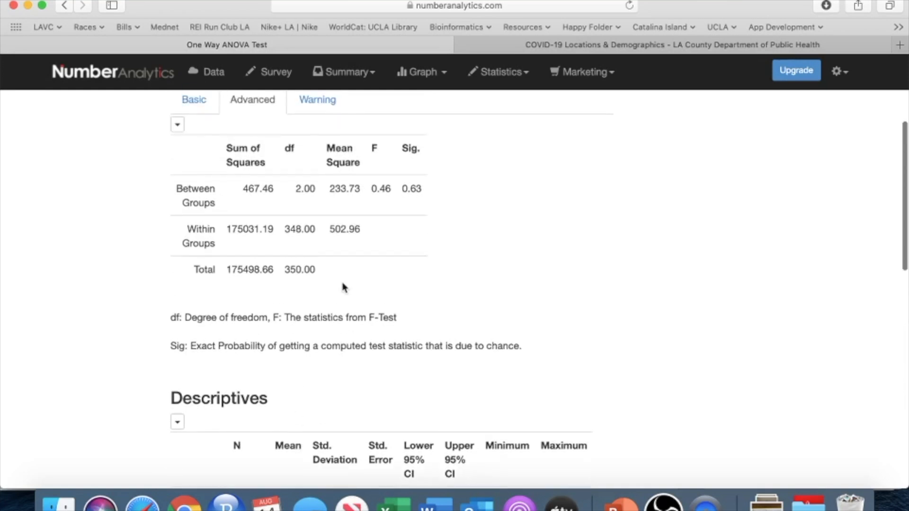
{"action": "scroll", "coordinate": [345, 288], "scroll_direction": "up", "scroll_amount": 3}
{"action": "scroll", "coordinate": [343, 284], "scroll_direction": "down", "scroll_amount": 2}
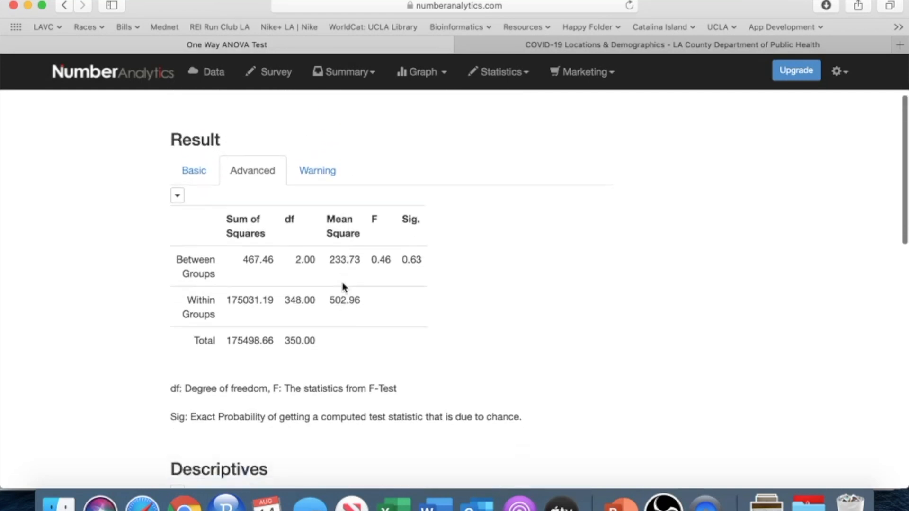
{"action": "scroll", "coordinate": [343, 284], "scroll_direction": "down", "scroll_amount": 5}
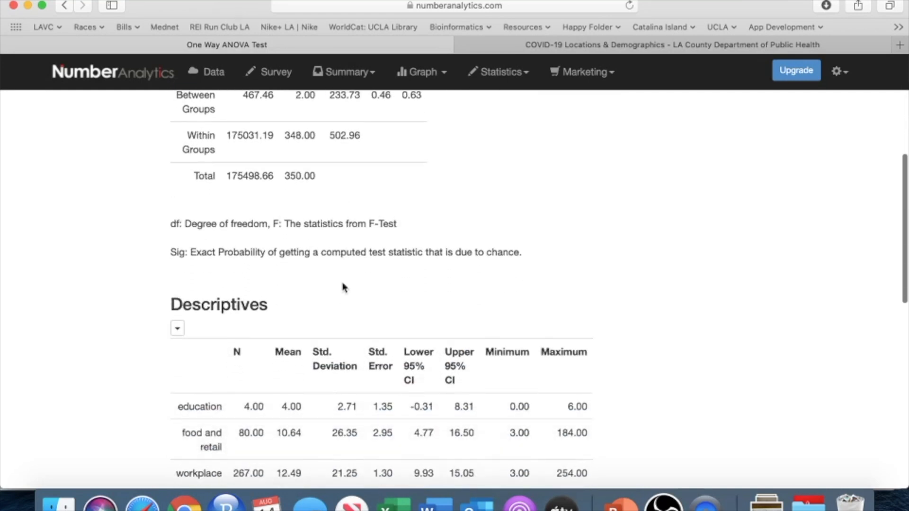
{"action": "scroll", "coordinate": [344, 288], "scroll_direction": "up", "scroll_amount": 3}
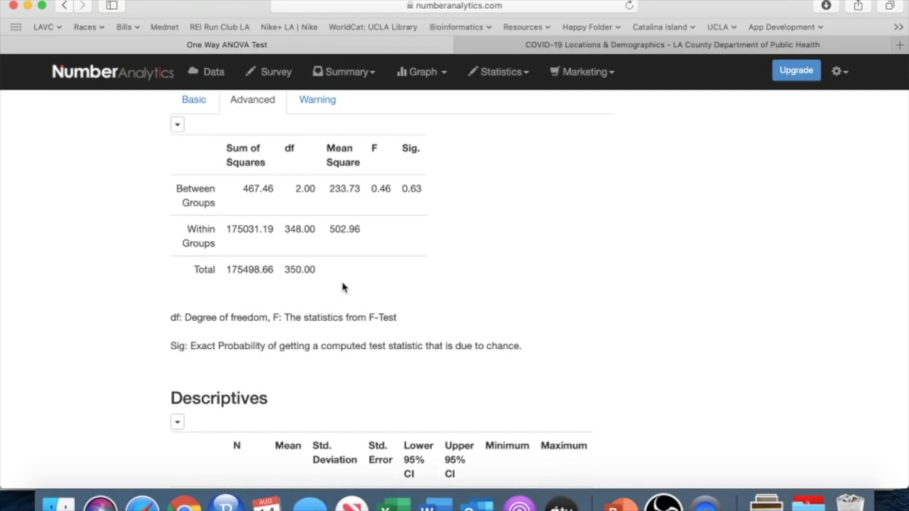
{"action": "scroll", "coordinate": [344, 287], "scroll_direction": "up", "scroll_amount": 1}
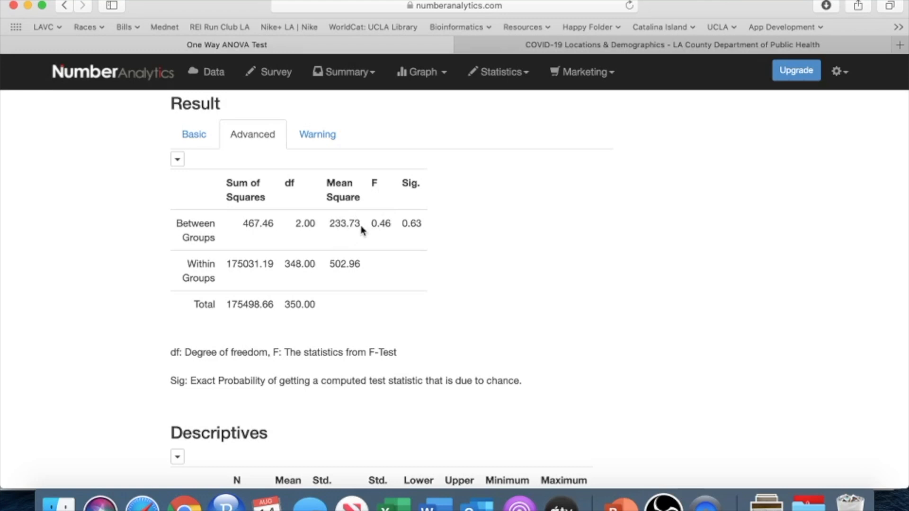
{"action": "scroll", "coordinate": [361, 230], "scroll_direction": "down", "scroll_amount": 1}
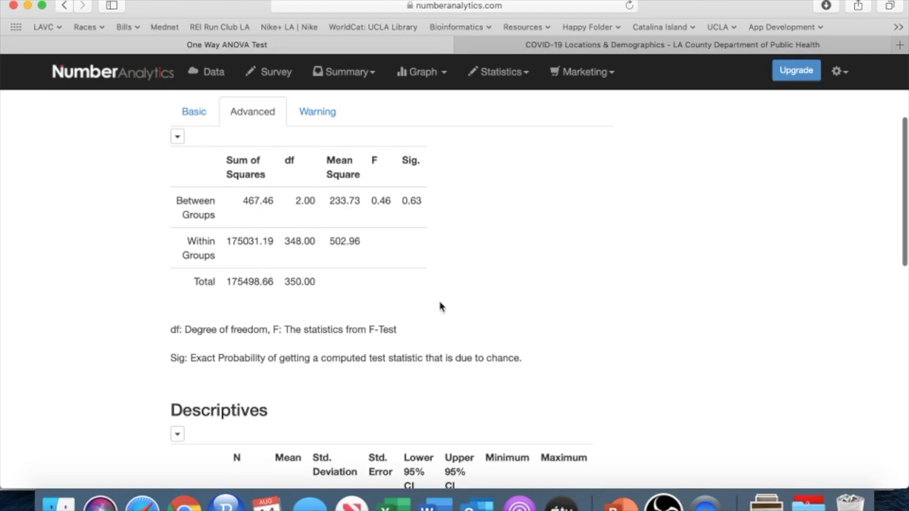
{"action": "scroll", "coordinate": [441, 306], "scroll_direction": "down", "scroll_amount": 1}
{"action": "scroll", "coordinate": [440, 306], "scroll_direction": "down", "scroll_amount": 5}
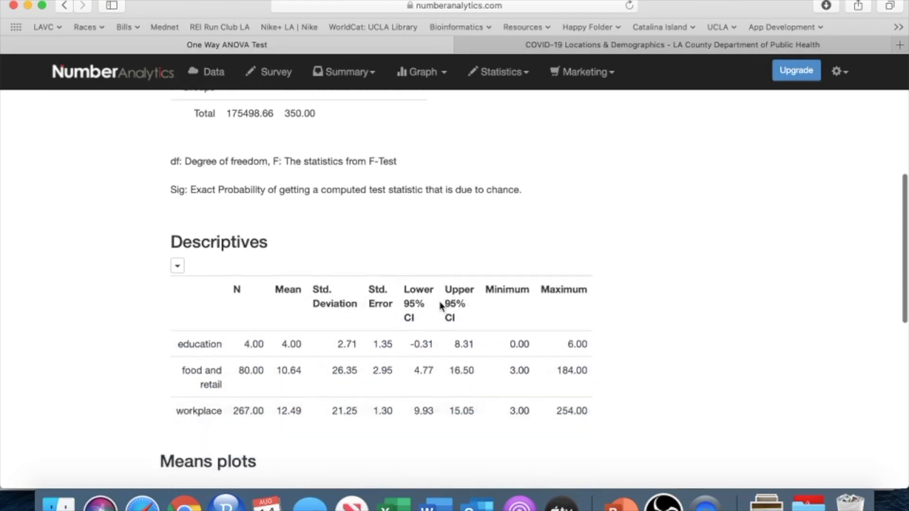
{"action": "scroll", "coordinate": [440, 307], "scroll_direction": "up", "scroll_amount": 7}
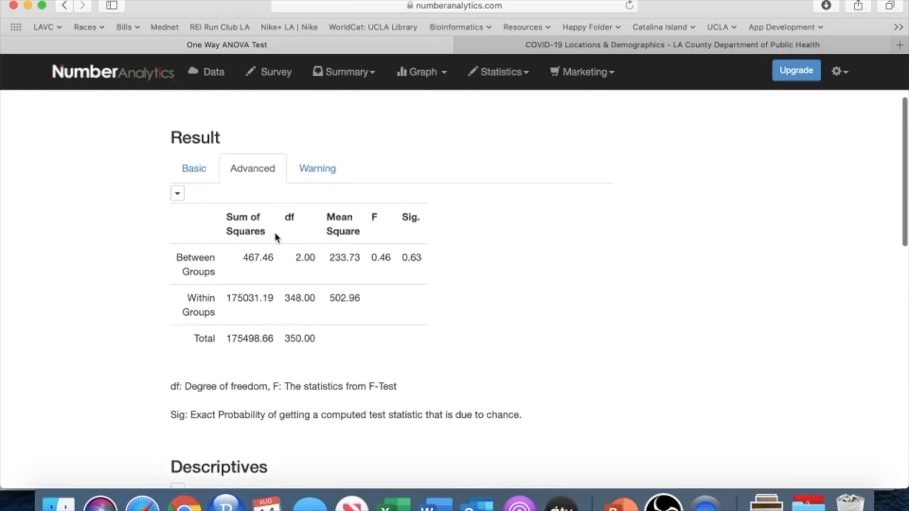
Step: Check the test's warning output and return to the advanced results to review the Descriptives table
{"action": "left_click", "coordinate": [317, 169]}
{"action": "scroll", "coordinate": [368, 233], "scroll_direction": "down", "scroll_amount": 5}
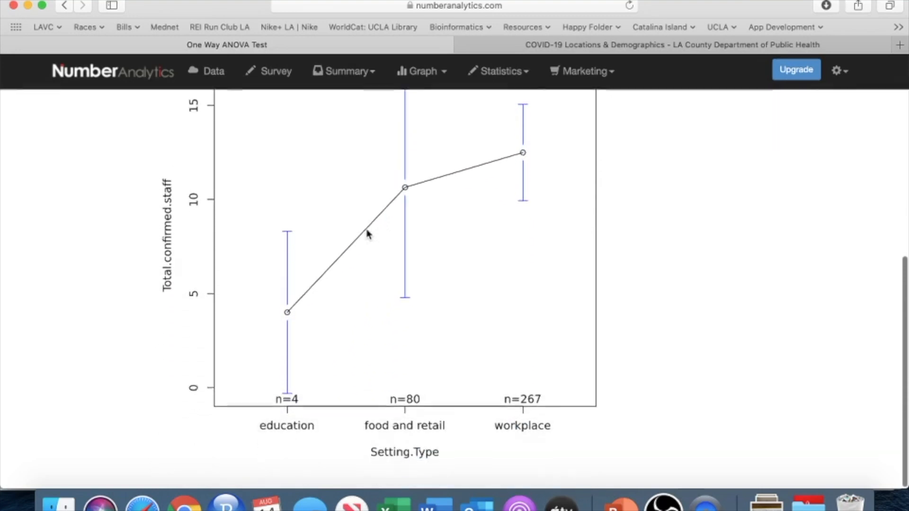
{"action": "scroll", "coordinate": [368, 235], "scroll_direction": "up", "scroll_amount": 5}
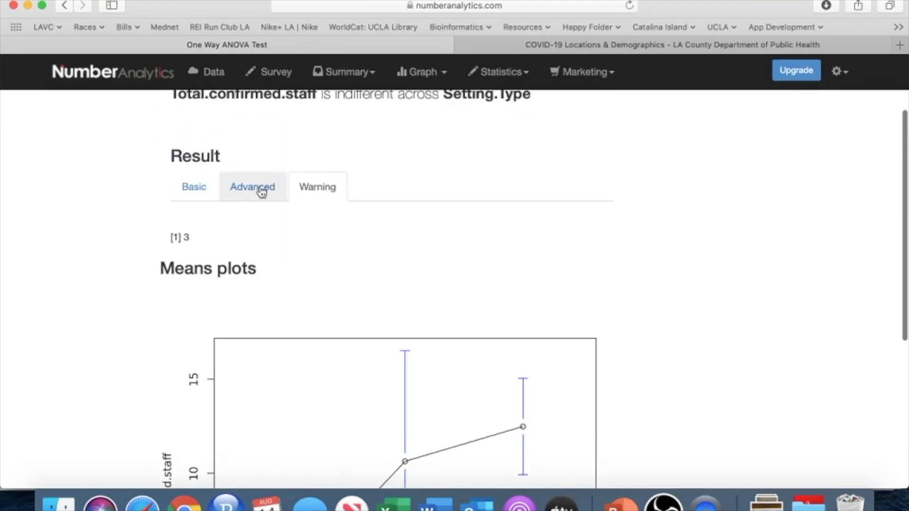
{"action": "left_click", "coordinate": [261, 189]}
{"action": "scroll", "coordinate": [308, 242], "scroll_direction": "down", "scroll_amount": 4}
{"action": "scroll", "coordinate": [307, 241], "scroll_direction": "down", "scroll_amount": 10}
{"action": "scroll", "coordinate": [306, 241], "scroll_direction": "up", "scroll_amount": 1}
{"action": "scroll", "coordinate": [307, 241], "scroll_direction": "up", "scroll_amount": 10}
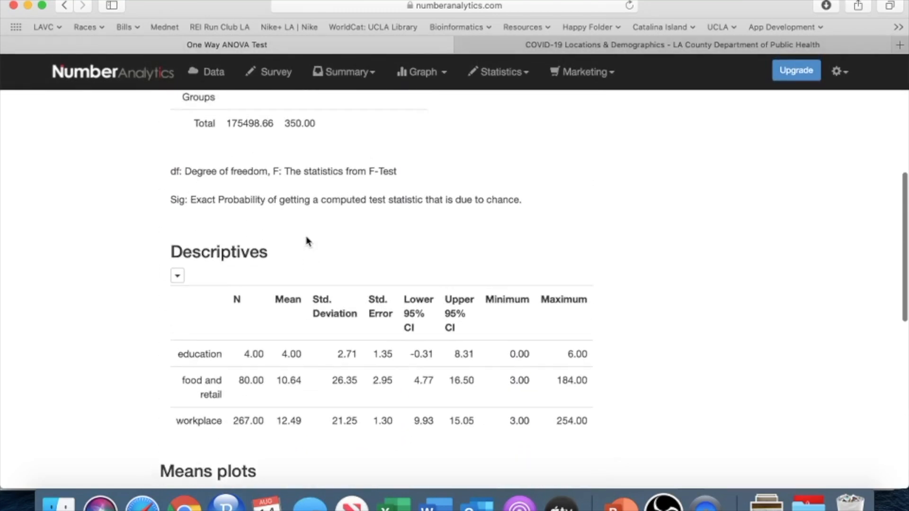
Step: Copy the between- and within-groups ANOVA table and paste it into a blank document in Microsoft Word
{"action": "scroll", "coordinate": [308, 240], "scroll_direction": "up", "scroll_amount": 4}
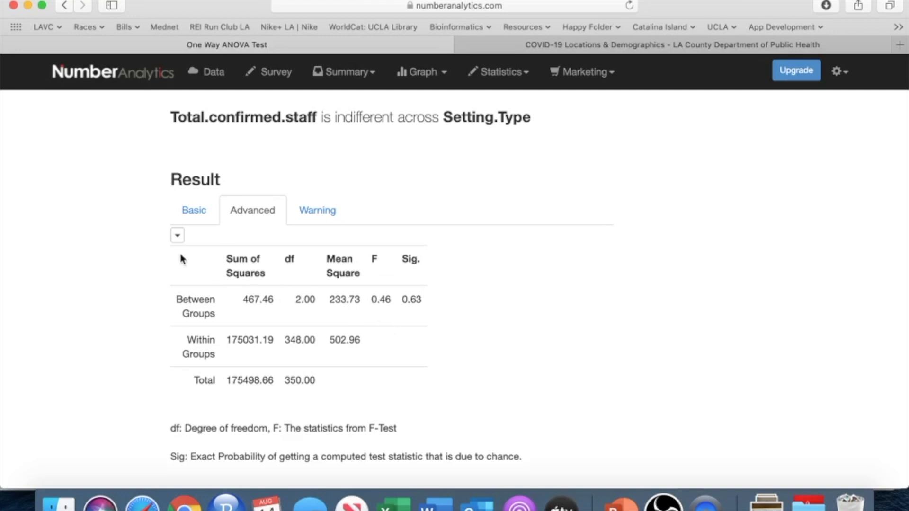
{"action": "left_click", "coordinate": [175, 237]}
{"action": "left_click", "coordinate": [197, 256]}
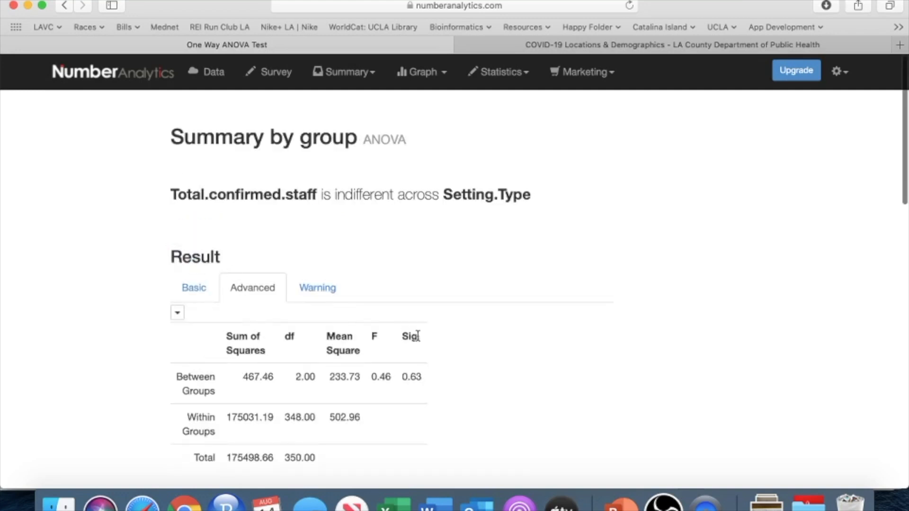
{"action": "left_click", "coordinate": [435, 502]}
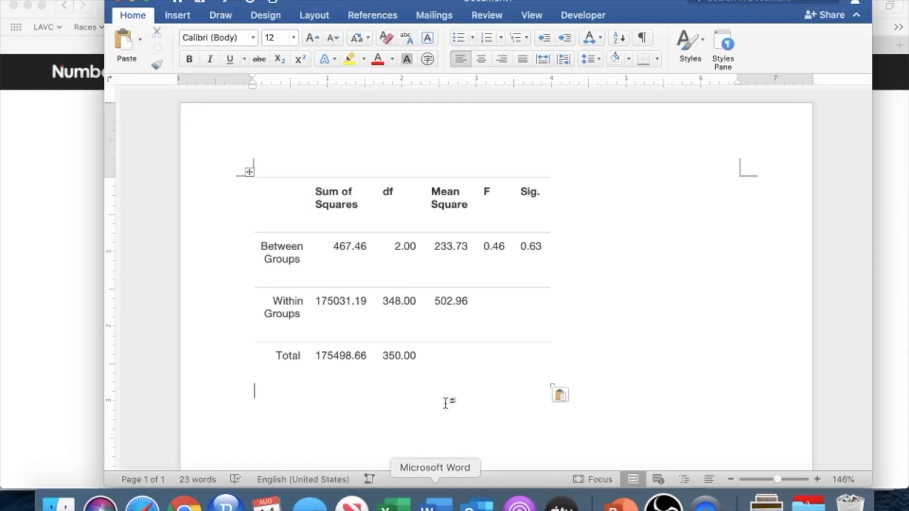
Step: Delete the pasted ANOVA table from the Word document
{"action": "left_click_drag", "start_coordinate": [554, 361], "coordinate": [238, 208]}
{"action": "left_click", "coordinate": [238, 208]}
{"action": "key", "text": "BackSpace"}
{"action": "key", "text": "super+v"}
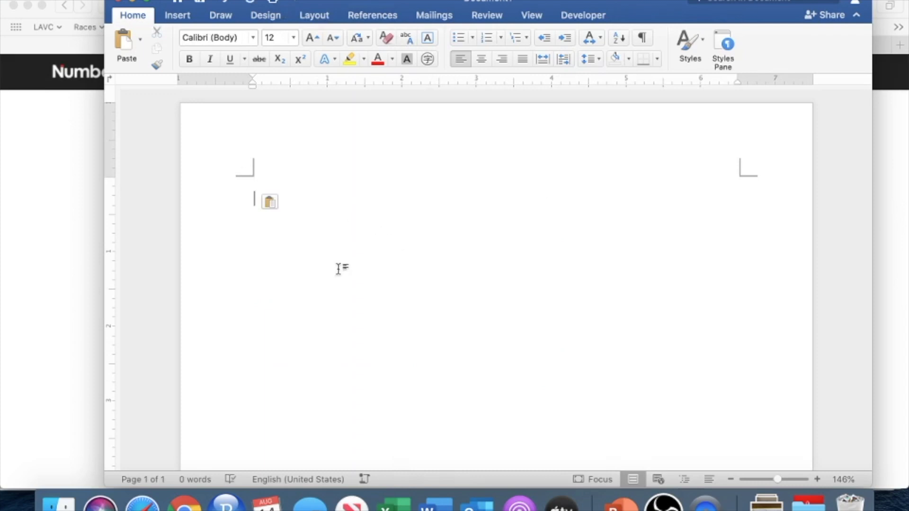
Step: Copy the between- and within-groups ANOVA table from the Number Analytics results and paste it into the blank Word document
{"action": "left_click", "coordinate": [74, 270]}
{"action": "left_click", "coordinate": [177, 312]}
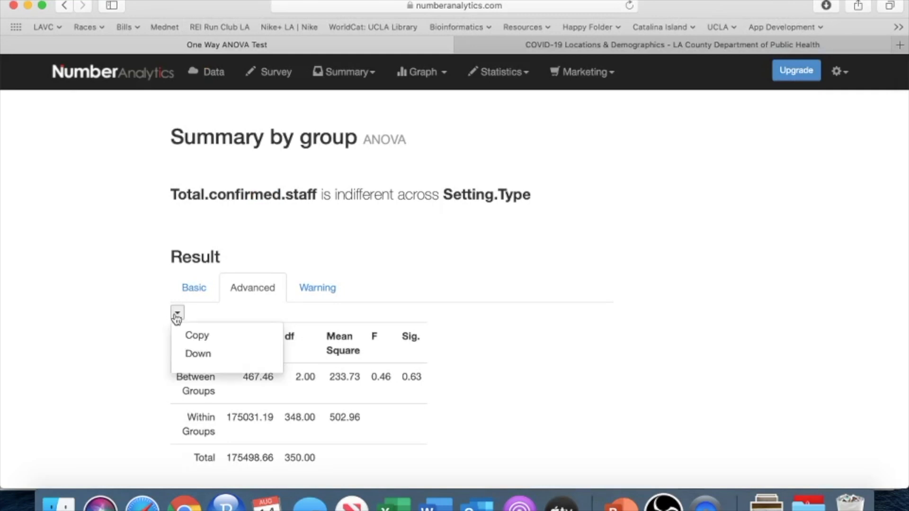
{"action": "left_click", "coordinate": [195, 338]}
{"action": "left_click", "coordinate": [435, 503]}
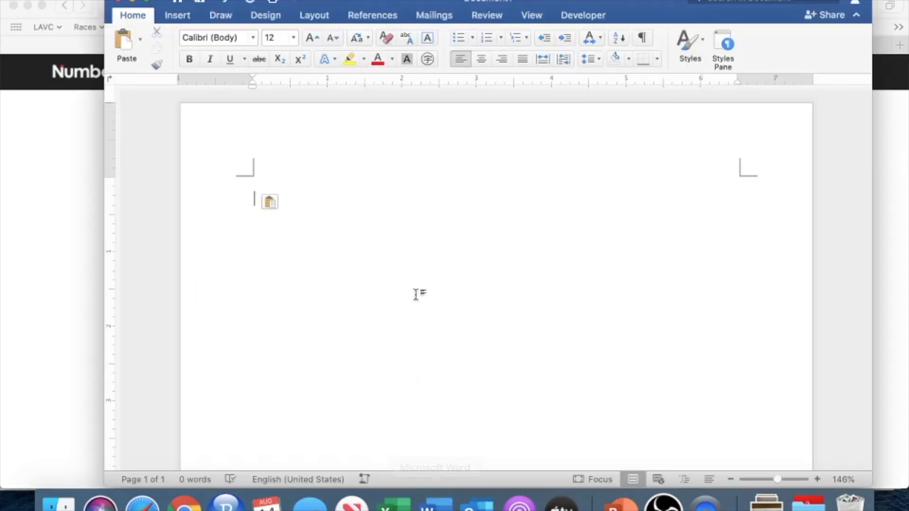
{"action": "key", "text": "super+v"}
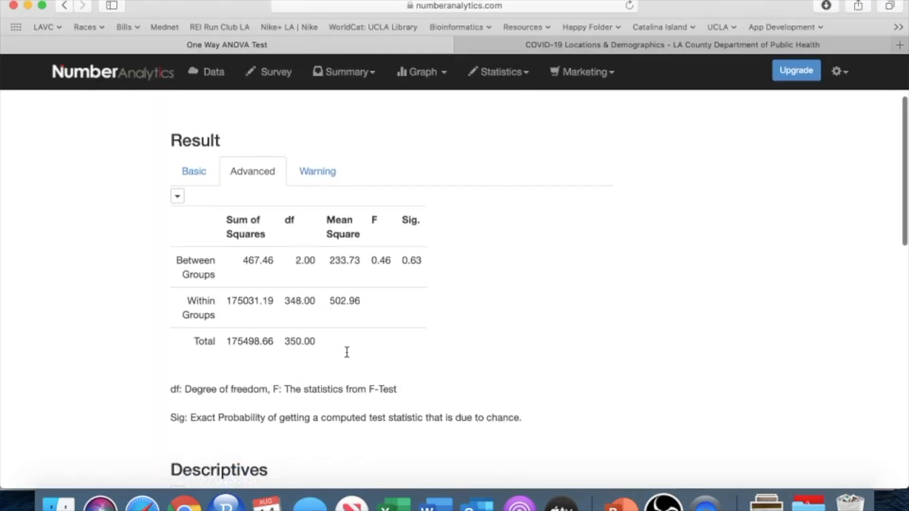
Step: Copy the Descriptives table from the Number Analytics results and paste it below the ANOVA table in the Word document
{"action": "scroll", "coordinate": [349, 357], "scroll_direction": "down", "scroll_amount": 1}
{"action": "scroll", "coordinate": [349, 357], "scroll_direction": "up", "scroll_amount": 1}
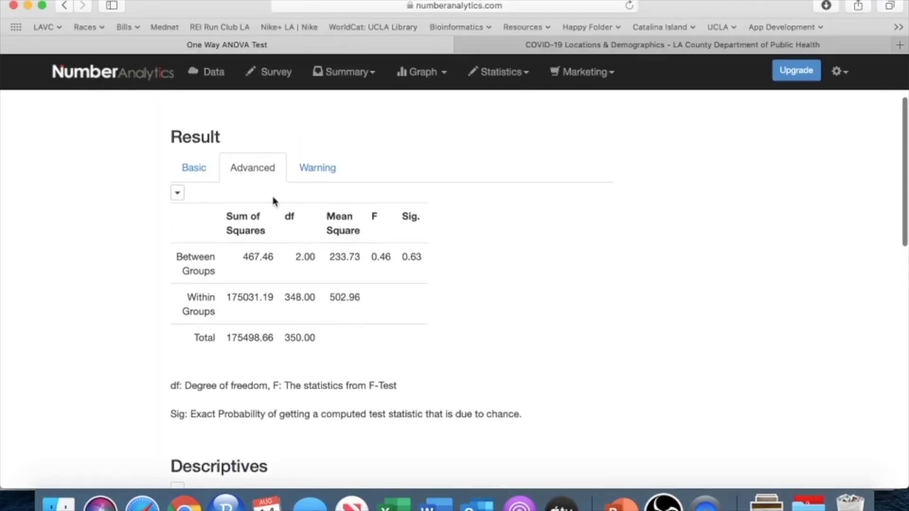
{"action": "scroll", "coordinate": [318, 283], "scroll_direction": "down", "scroll_amount": 5}
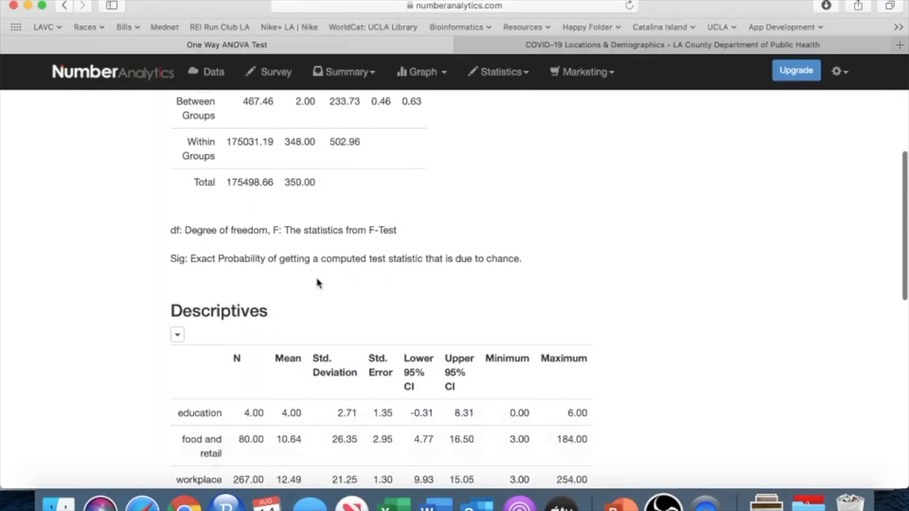
{"action": "left_click", "coordinate": [178, 242]}
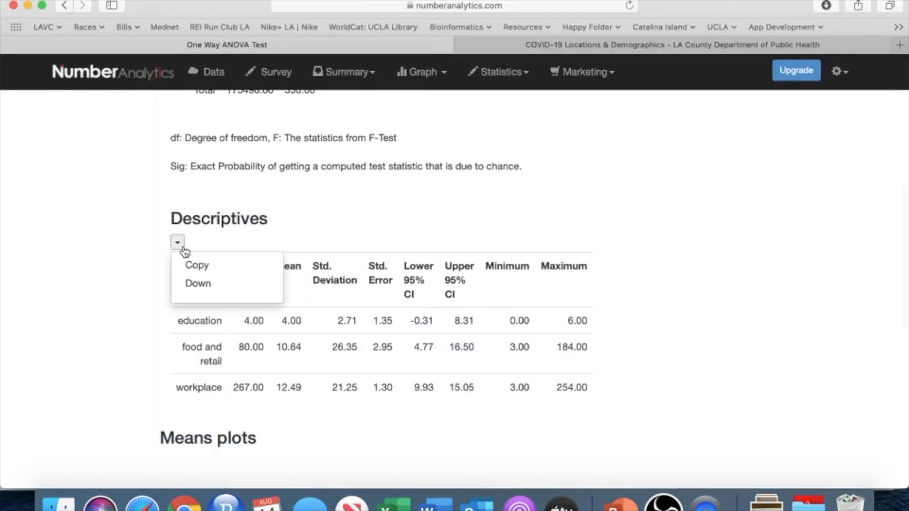
{"action": "left_click", "coordinate": [203, 264]}
{"action": "scroll", "coordinate": [321, 344], "scroll_direction": "down", "scroll_amount": 7}
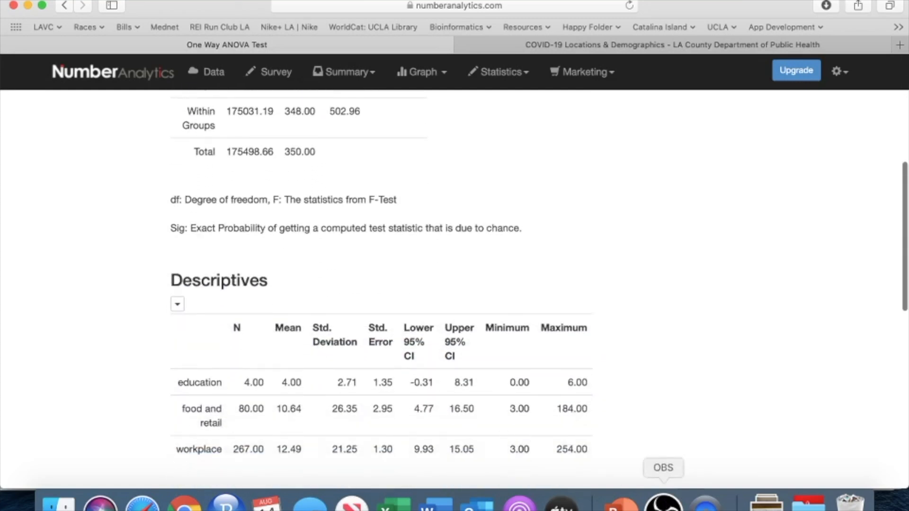
{"action": "left_click", "coordinate": [435, 502]}
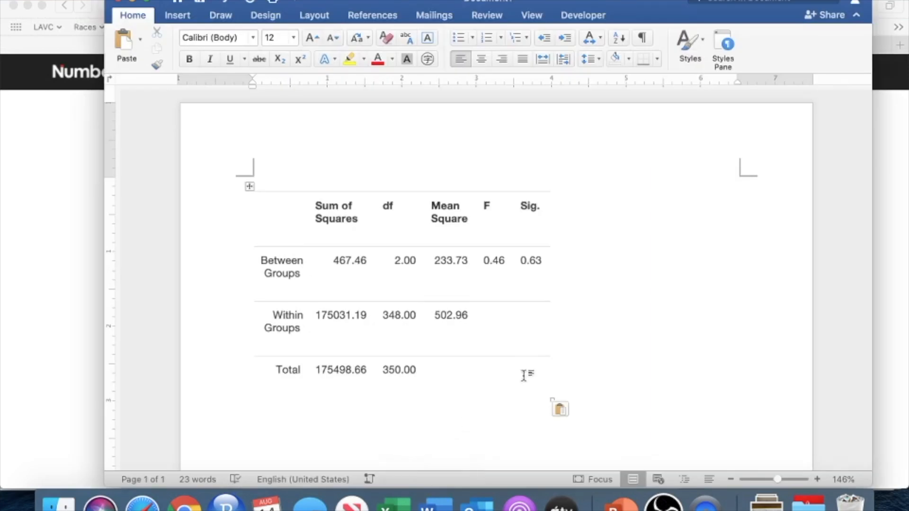
{"action": "key", "text": "super+v"}
{"action": "scroll", "coordinate": [576, 289], "scroll_direction": "down", "scroll_amount": 6}
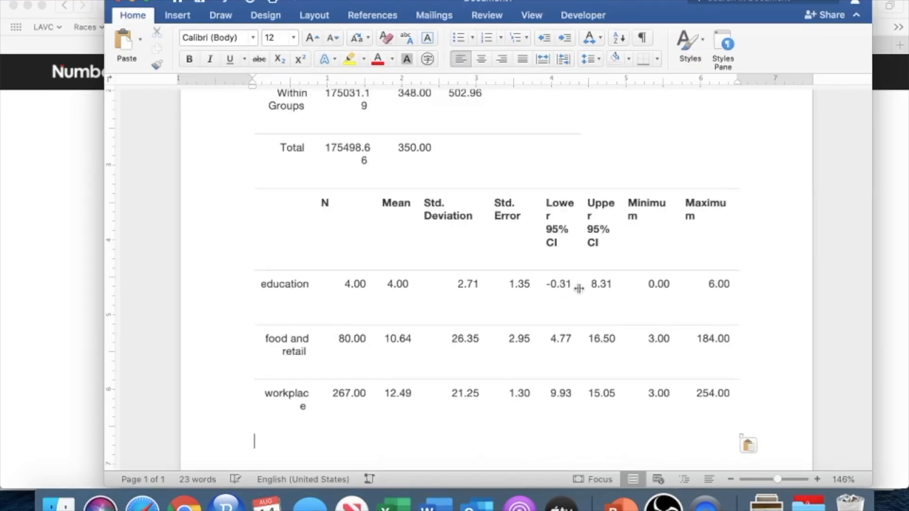
{"action": "scroll", "coordinate": [579, 288], "scroll_direction": "up", "scroll_amount": 1}
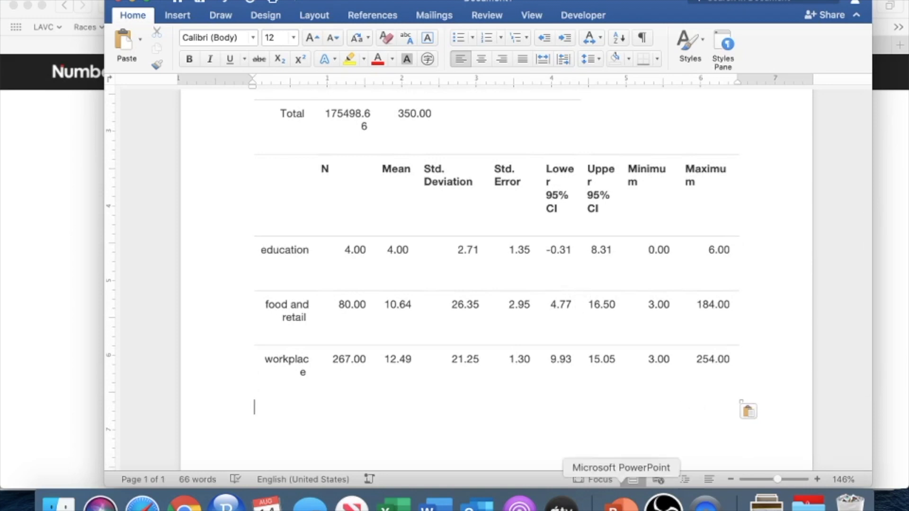
Step: Switch to the lecture presentation in PowerPoint and show the final "Write up" slide with the example ANOVA report
{"action": "left_click", "coordinate": [624, 506]}
{"action": "scroll", "coordinate": [122, 335], "scroll_direction": "down", "scroll_amount": 10}
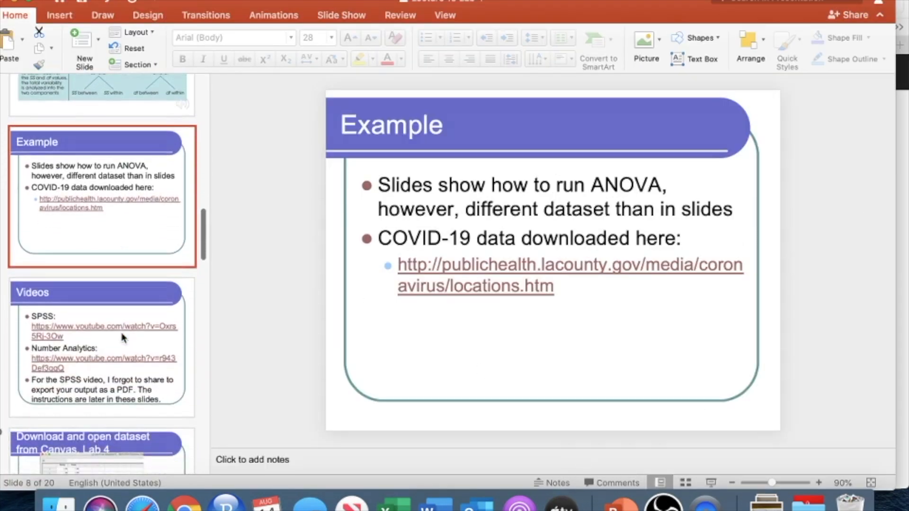
{"action": "scroll", "coordinate": [122, 337], "scroll_direction": "down", "scroll_amount": 12}
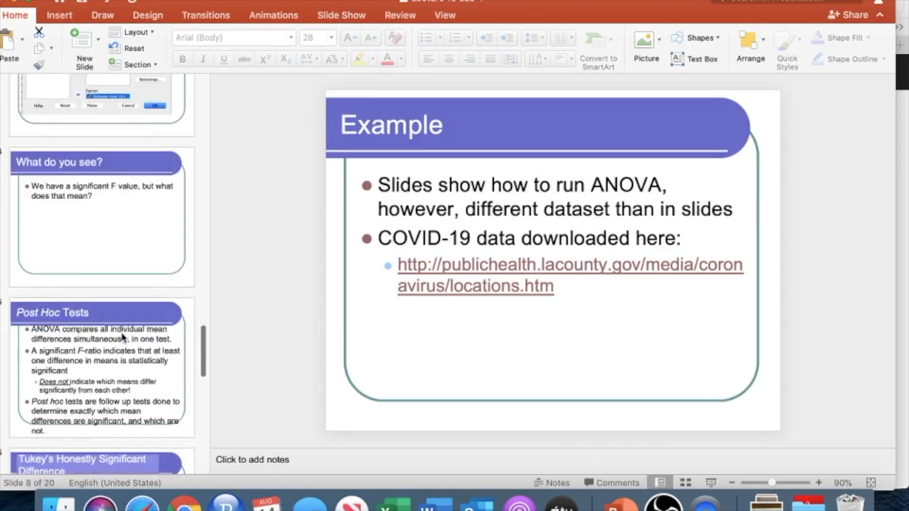
{"action": "scroll", "coordinate": [122, 337], "scroll_direction": "down", "scroll_amount": 12}
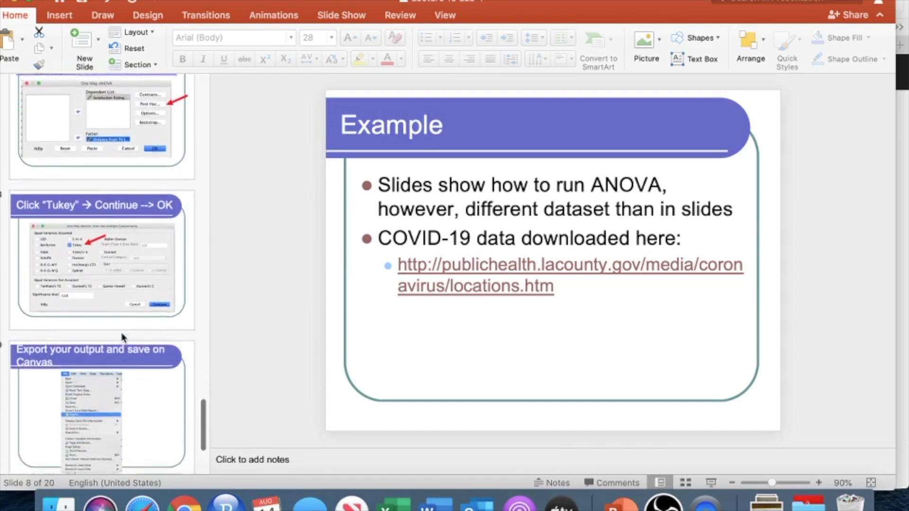
{"action": "left_click", "coordinate": [122, 337]}
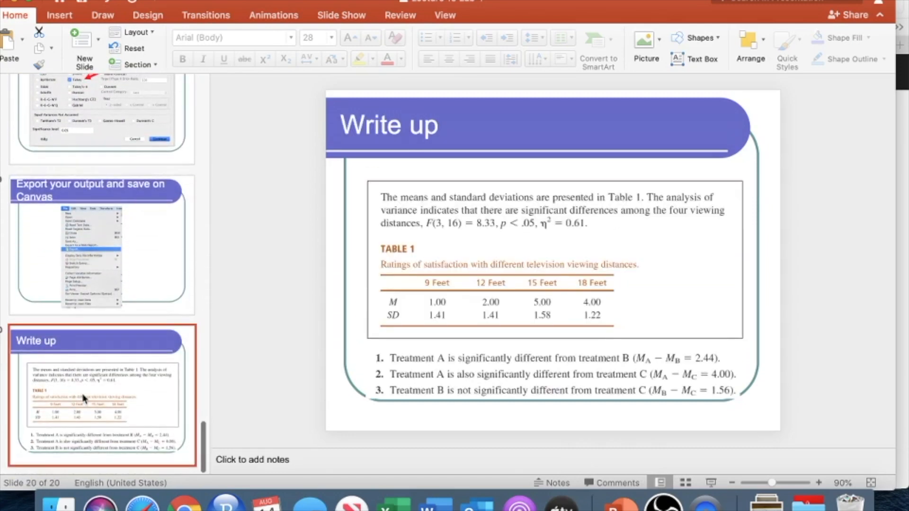